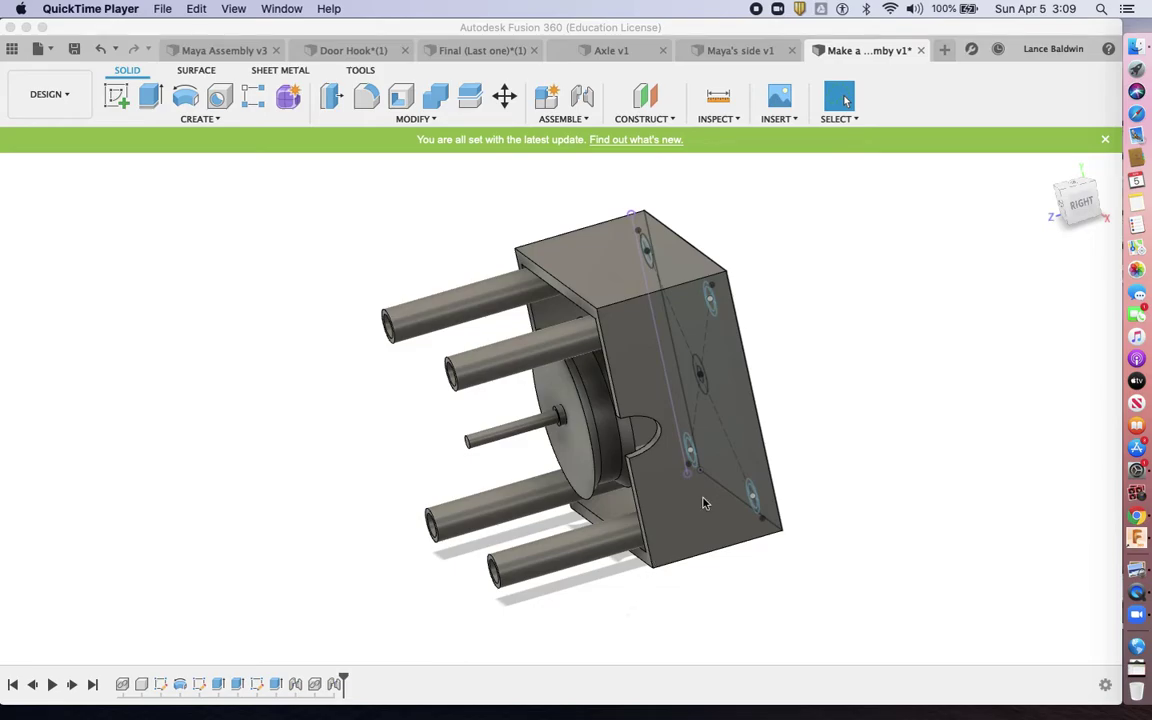
# - Bring the Fusion 360 assembly with the Axle, Pulley and side parts to the front
pyautogui.click(355, 460)
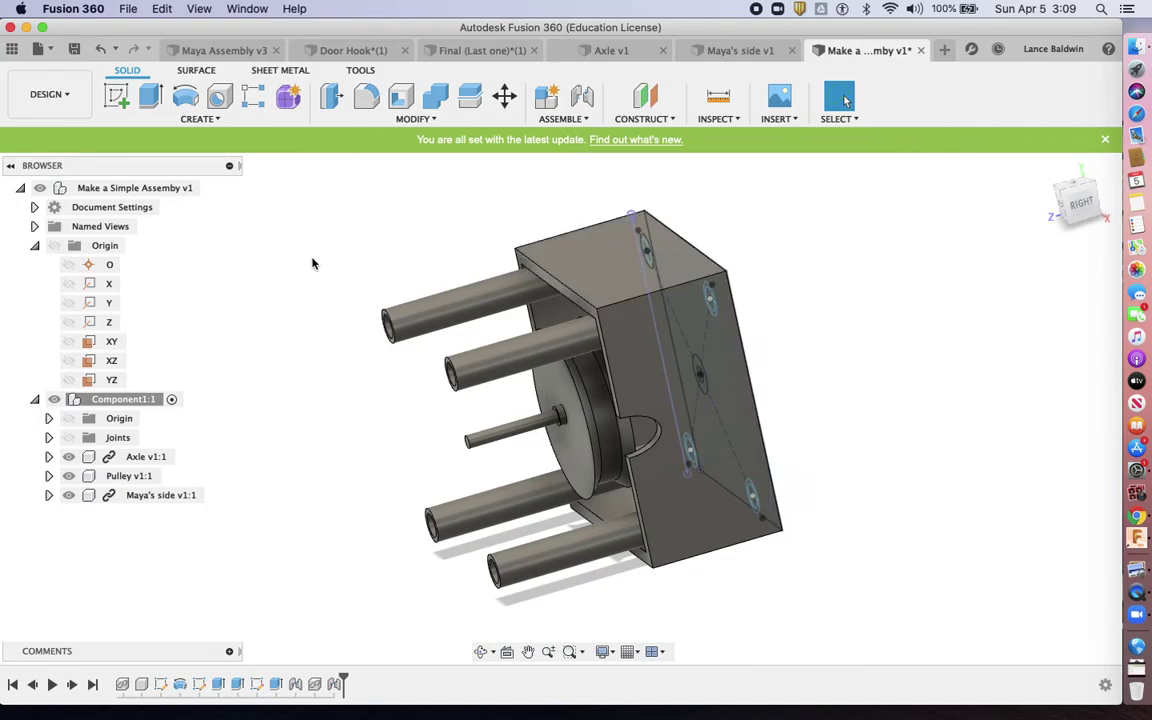
pyautogui.click(55, 102)
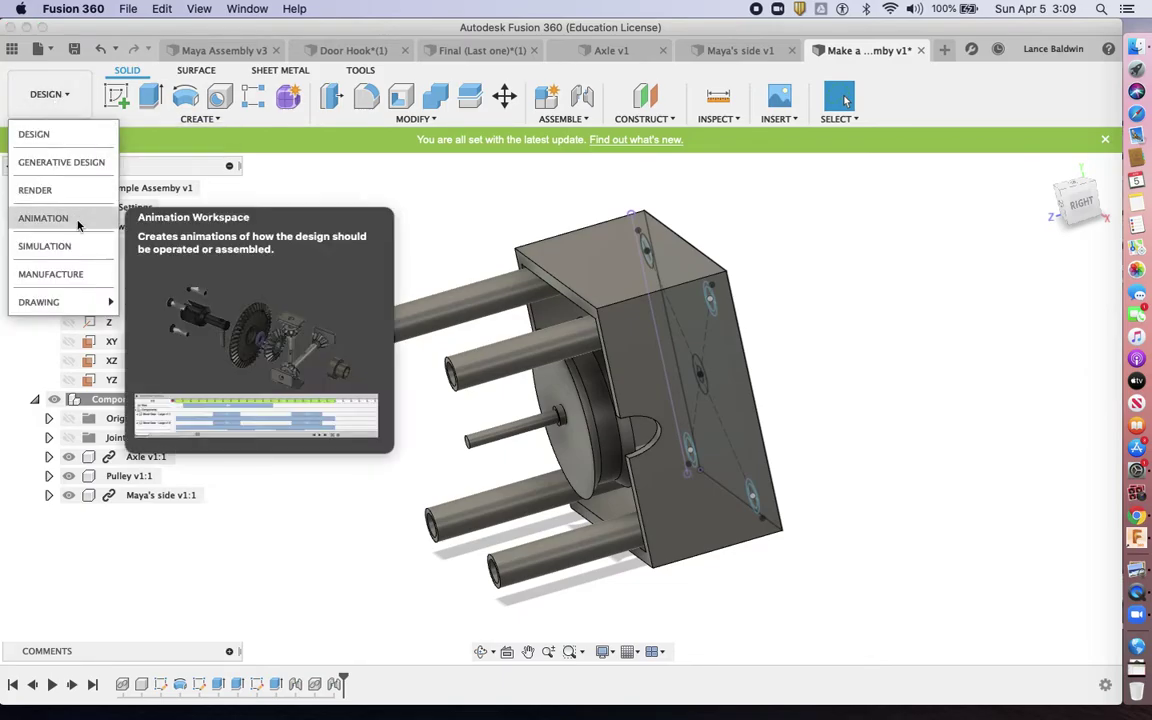
# - Switch to the Animation workspace and recentre the assembly in the view
pyautogui.click(77, 219)
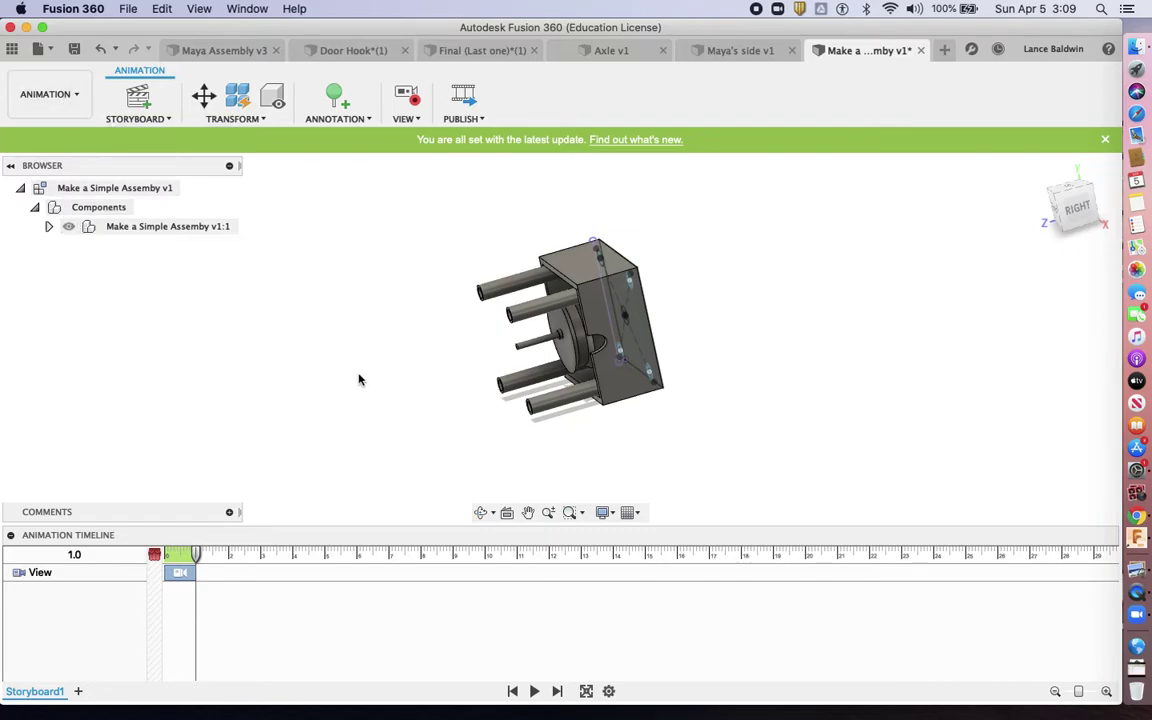
pyautogui.scroll(3, 325, 342)
pyautogui.moveTo(456, 366); pyautogui.dragTo(310, 352, button='middle')
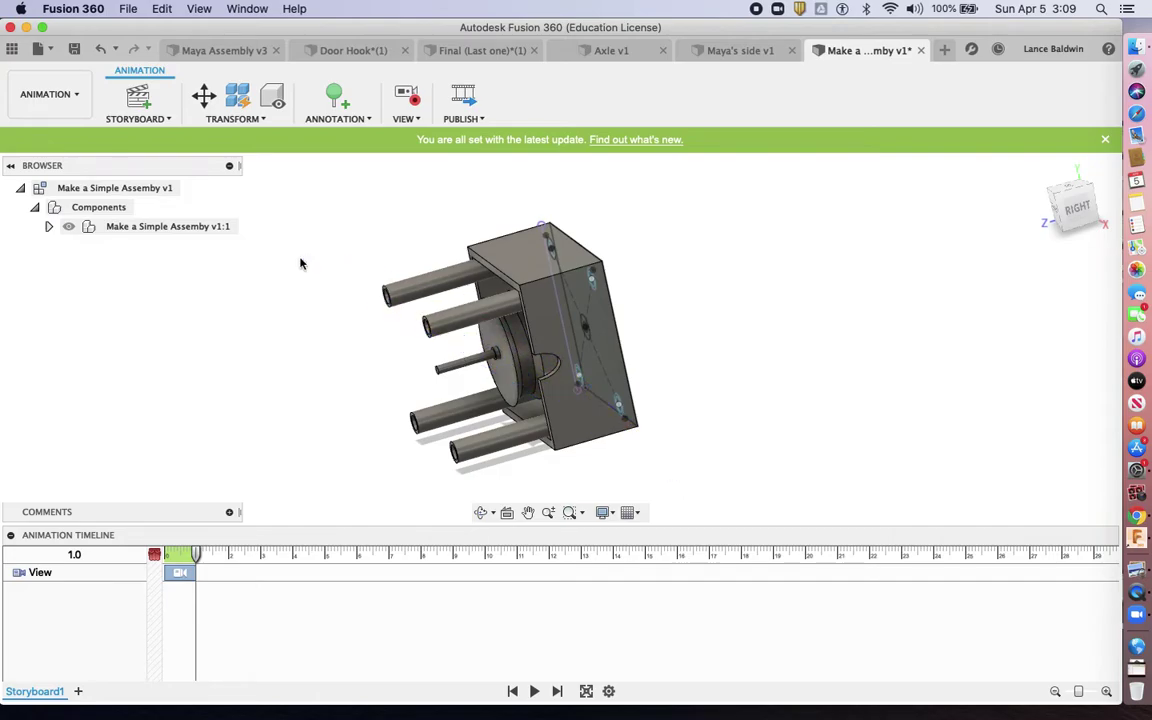
# - Select the whole assembly and apply Auto Explode: One Level from the Transform menu
pyautogui.click(510, 345)
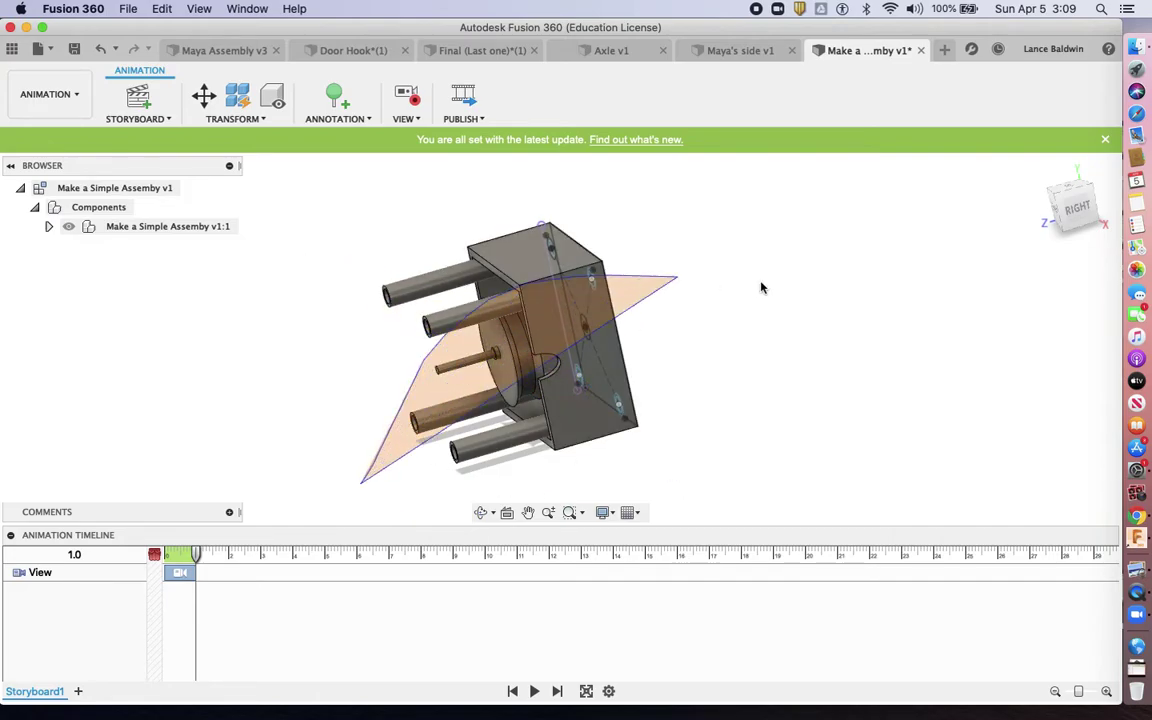
pyautogui.click(627, 398)
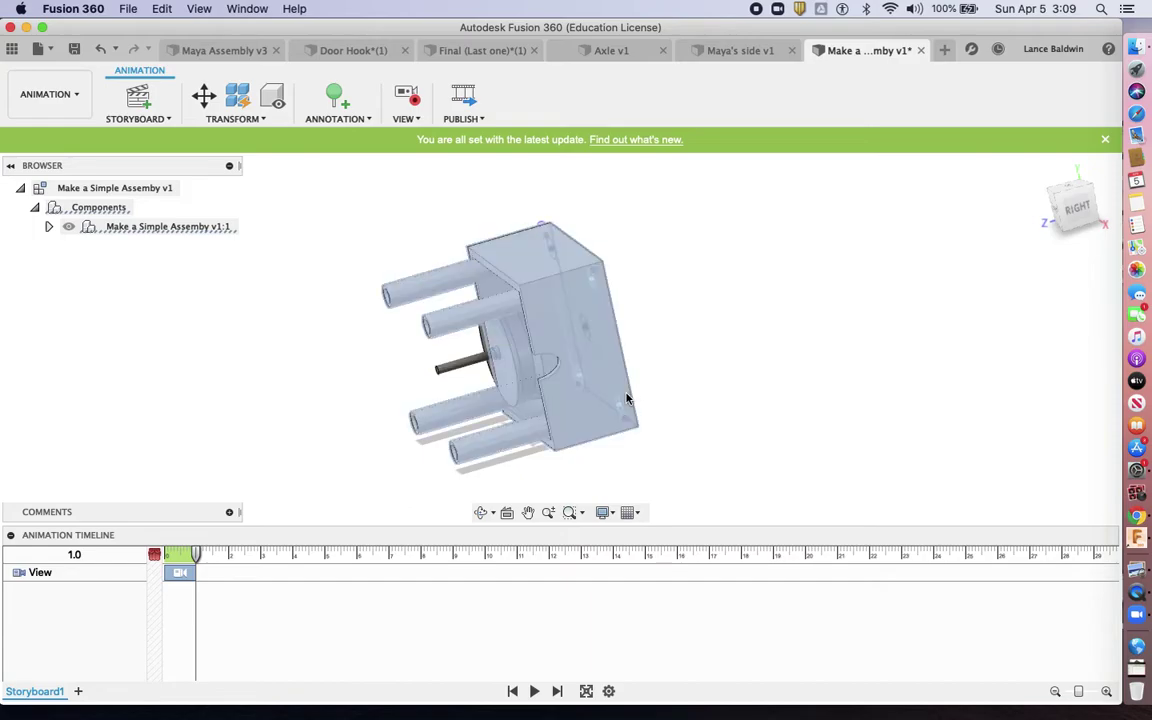
pyautogui.click(551, 376)
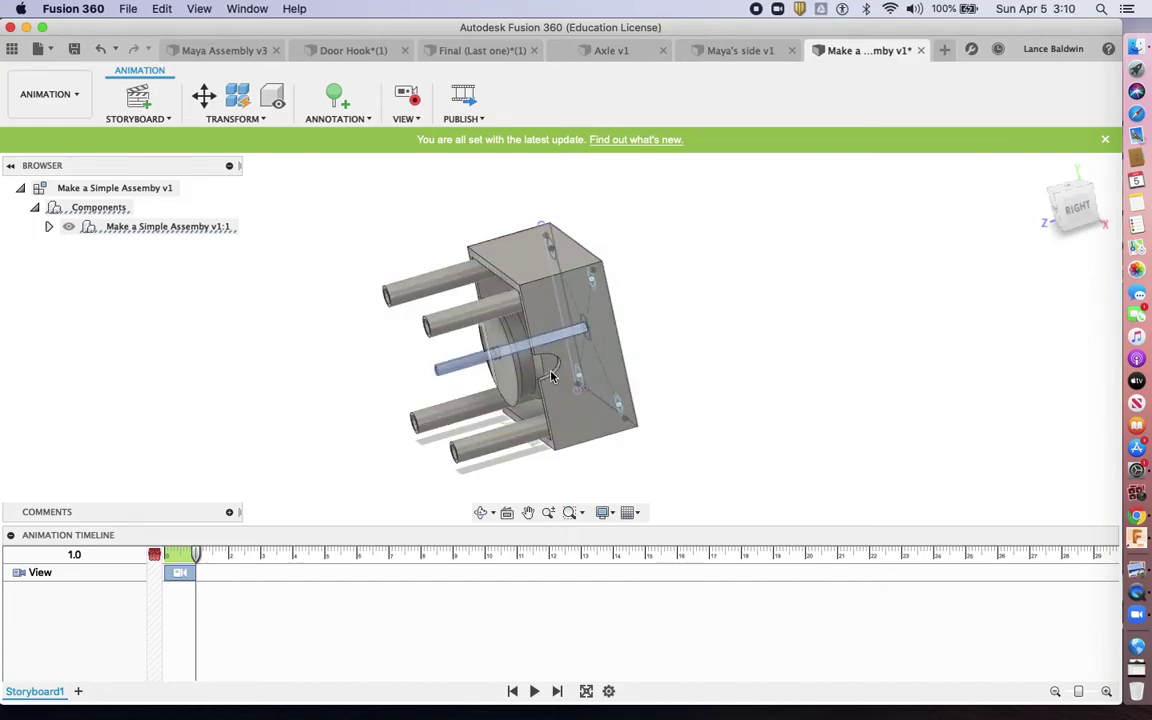
pyautogui.click(575, 322)
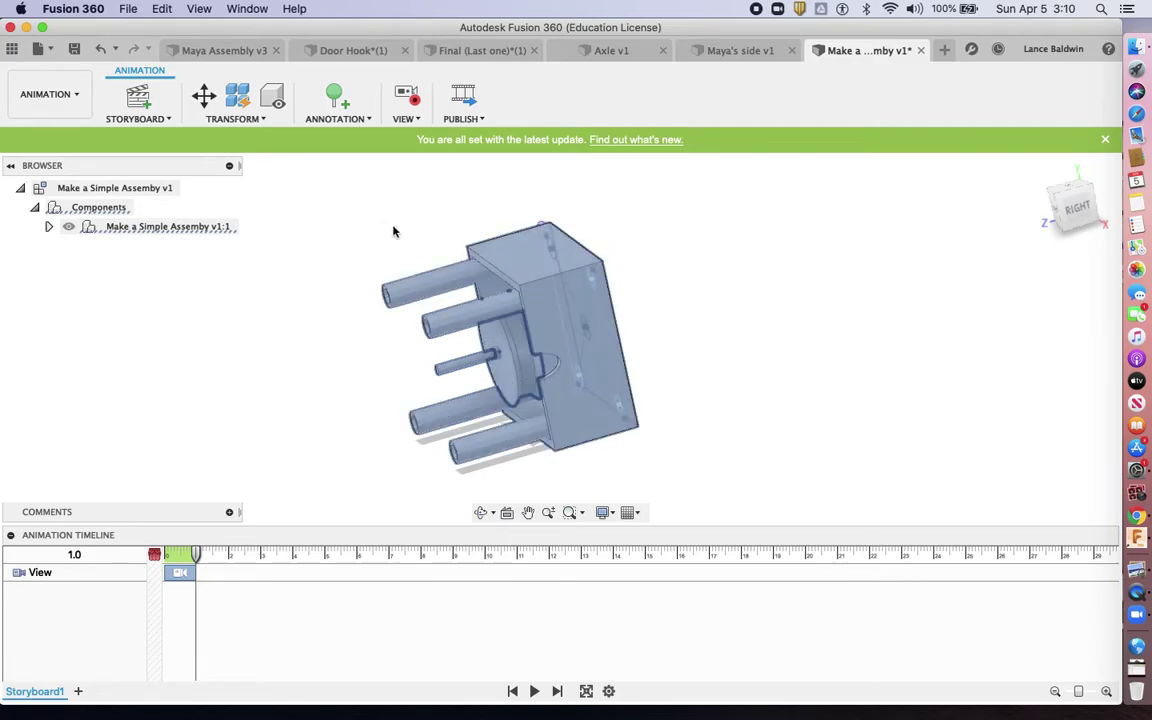
pyautogui.click(248, 121)
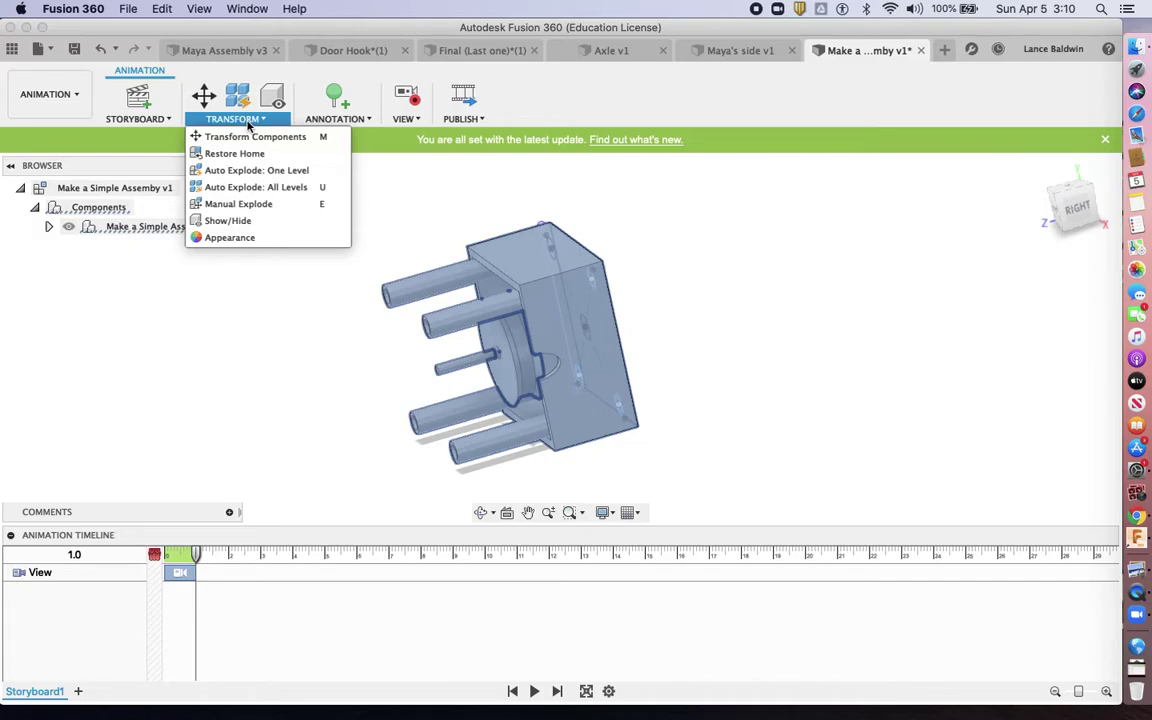
pyautogui.click(259, 172)
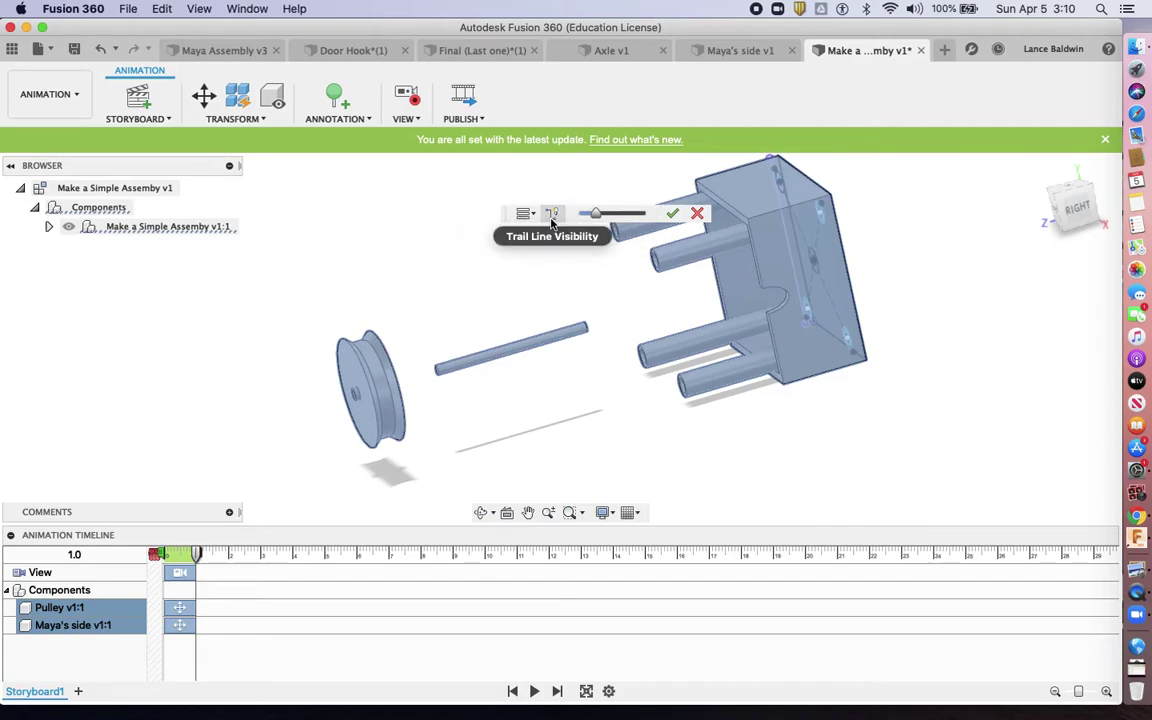
# - Turn on trail lines and widen the explosion scale, then cancel the one-level explode
pyautogui.click(552, 215)
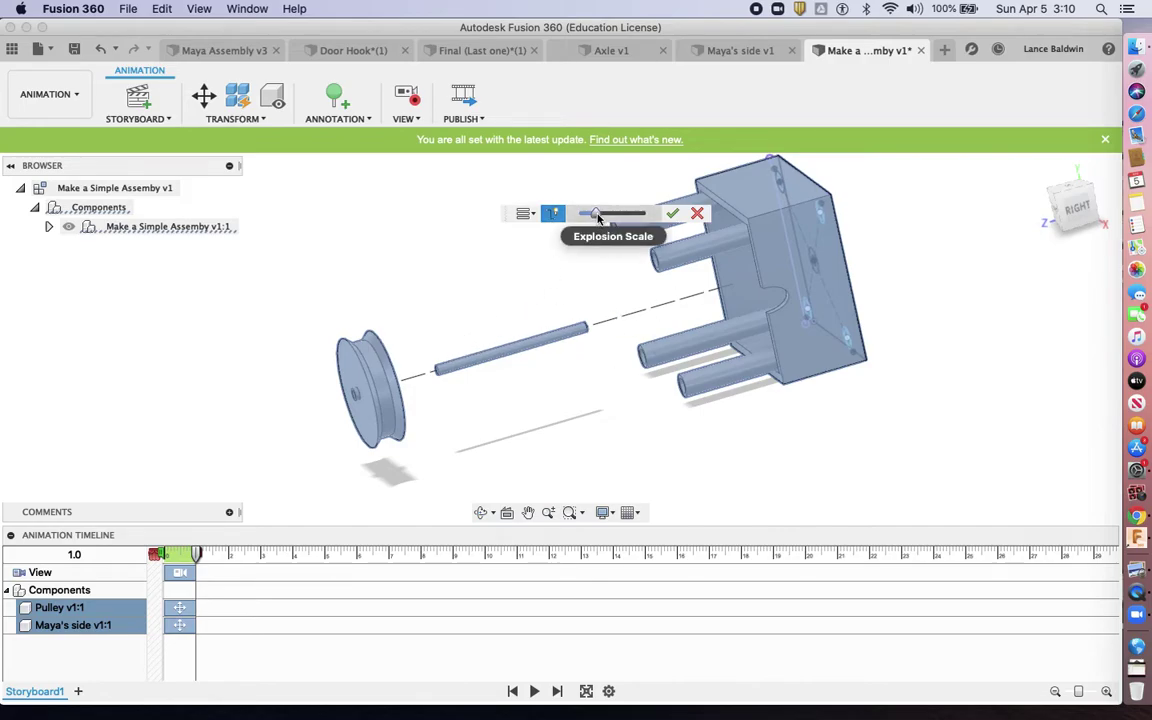
pyautogui.moveTo(598, 217)
pyautogui.mouseDown()
pyautogui.moveTo(586, 217)
pyautogui.moveTo(625, 218)
pyautogui.moveTo(597, 219)
pyautogui.mouseUp()
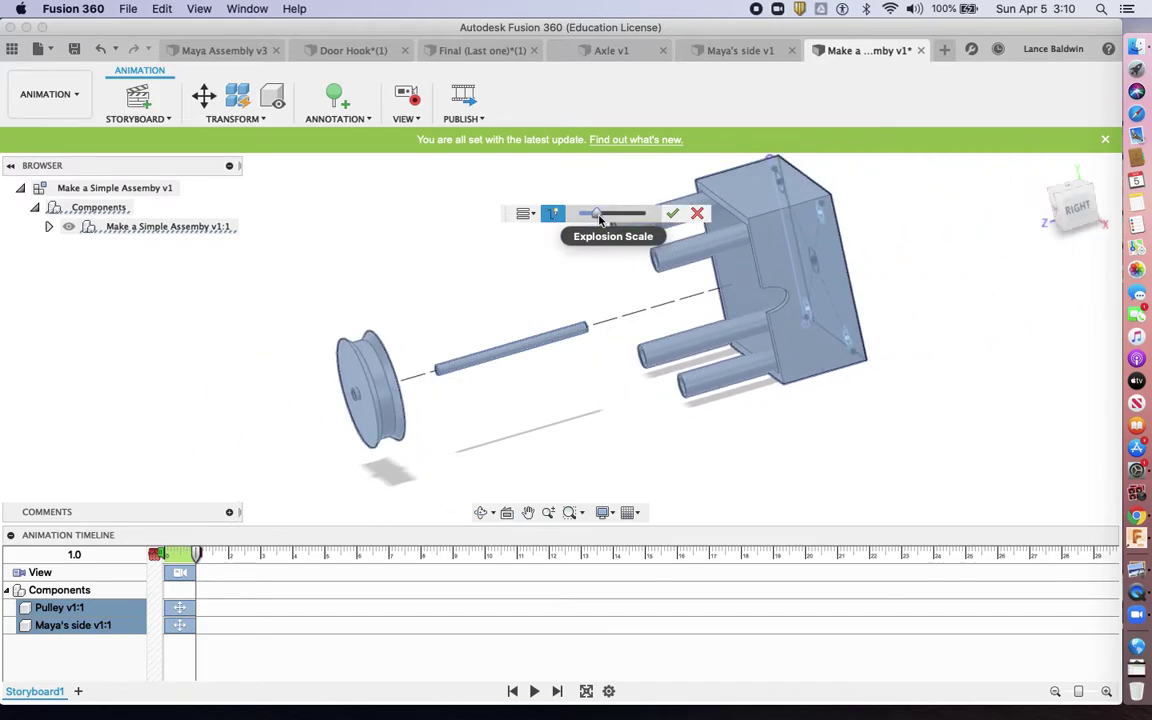
pyautogui.click(697, 213)
# - Start a Manual Explode from the Transform menu and test the explode slider
pyautogui.click(249, 117)
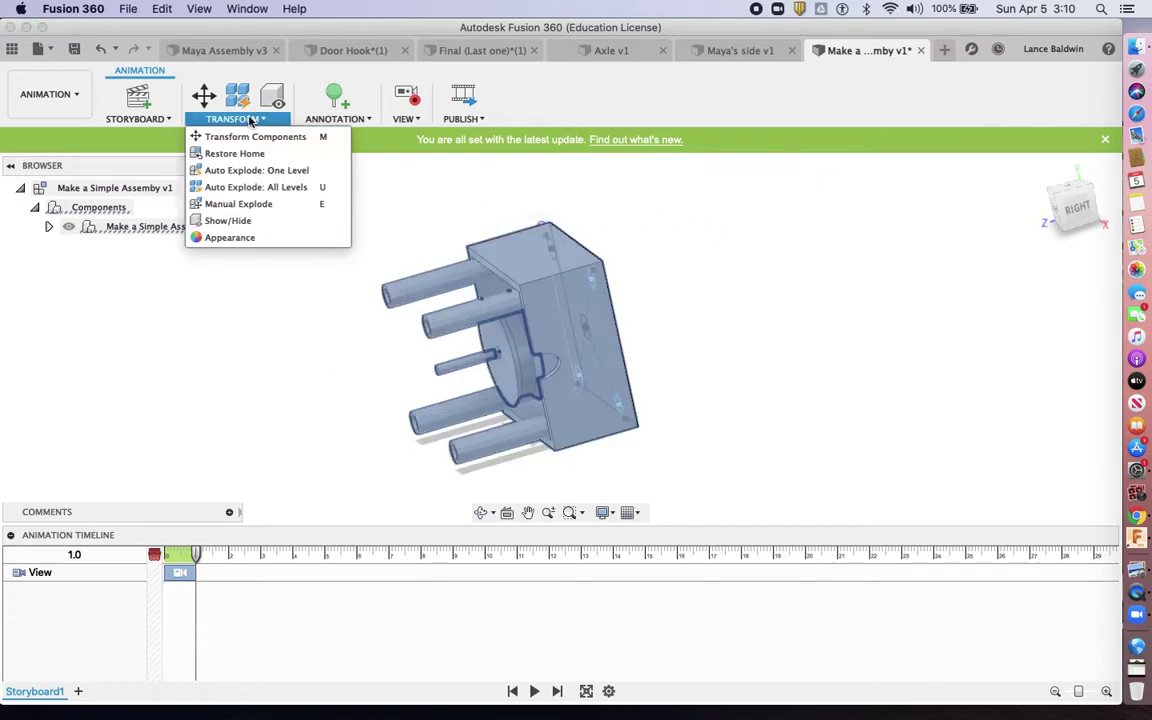
pyautogui.click(266, 205)
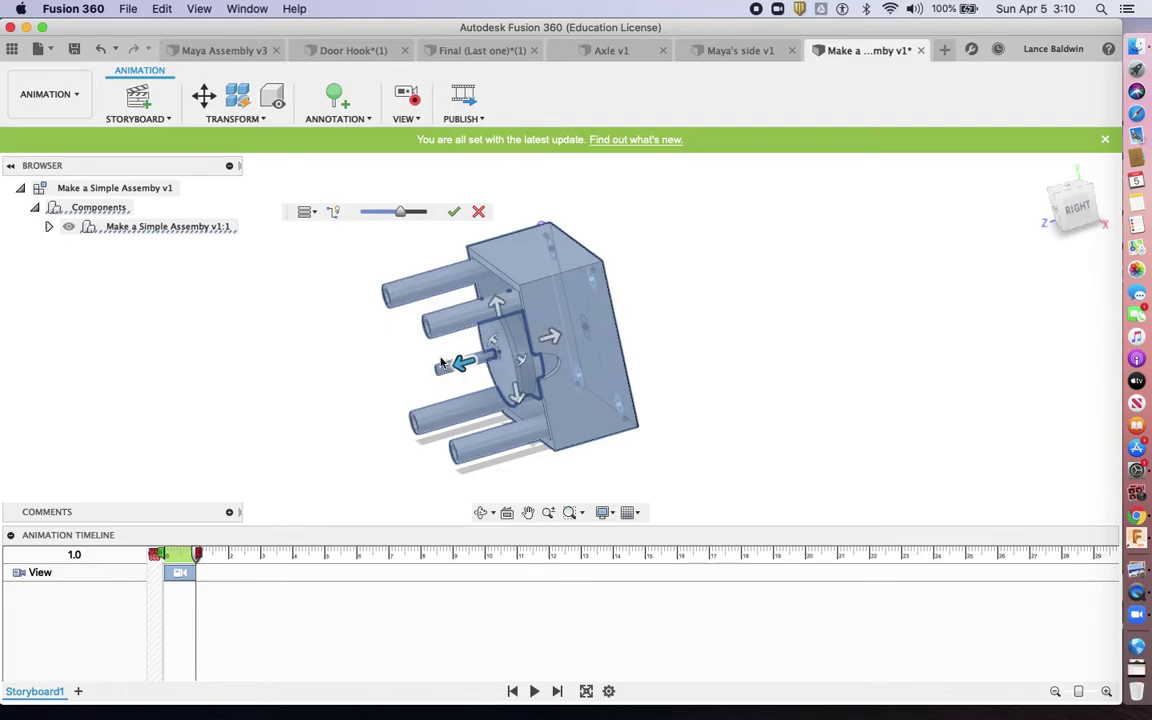
pyautogui.moveTo(400, 212); pyautogui.dragTo(309, 213)
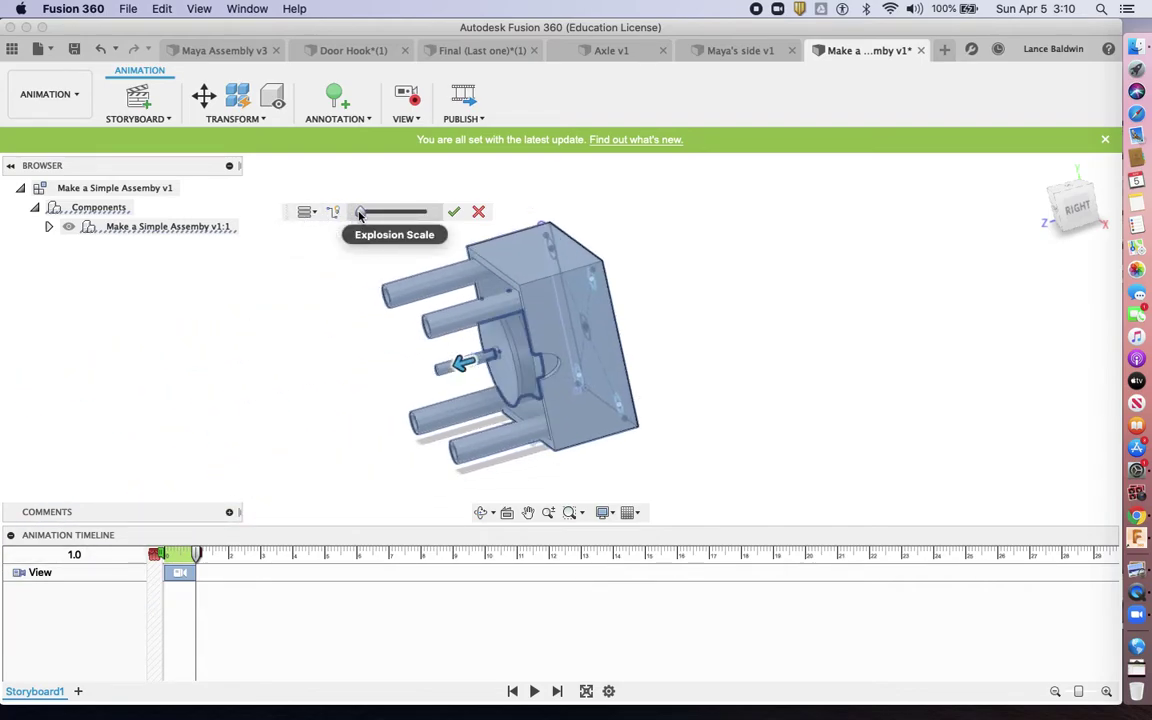
pyautogui.moveTo(360, 215); pyautogui.dragTo(323, 218)
# - Select the pulley, axle and inner plate, explode them, then Unexplode them
pyautogui.click(591, 354)
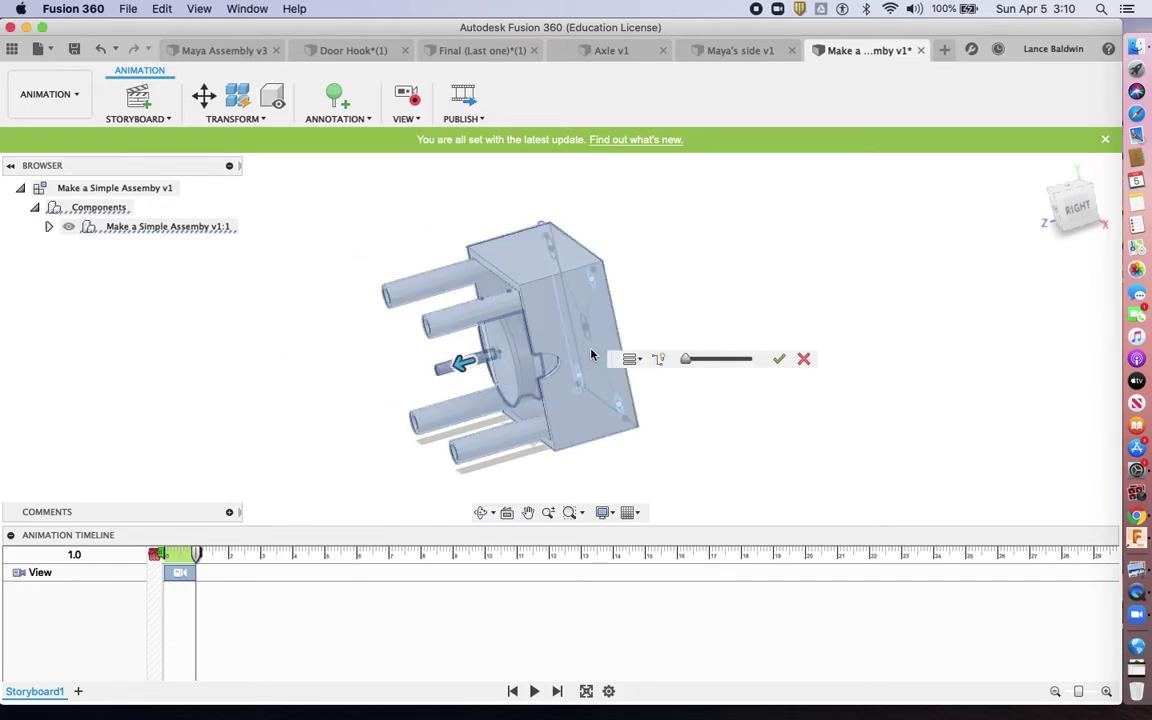
pyautogui.click(555, 325)
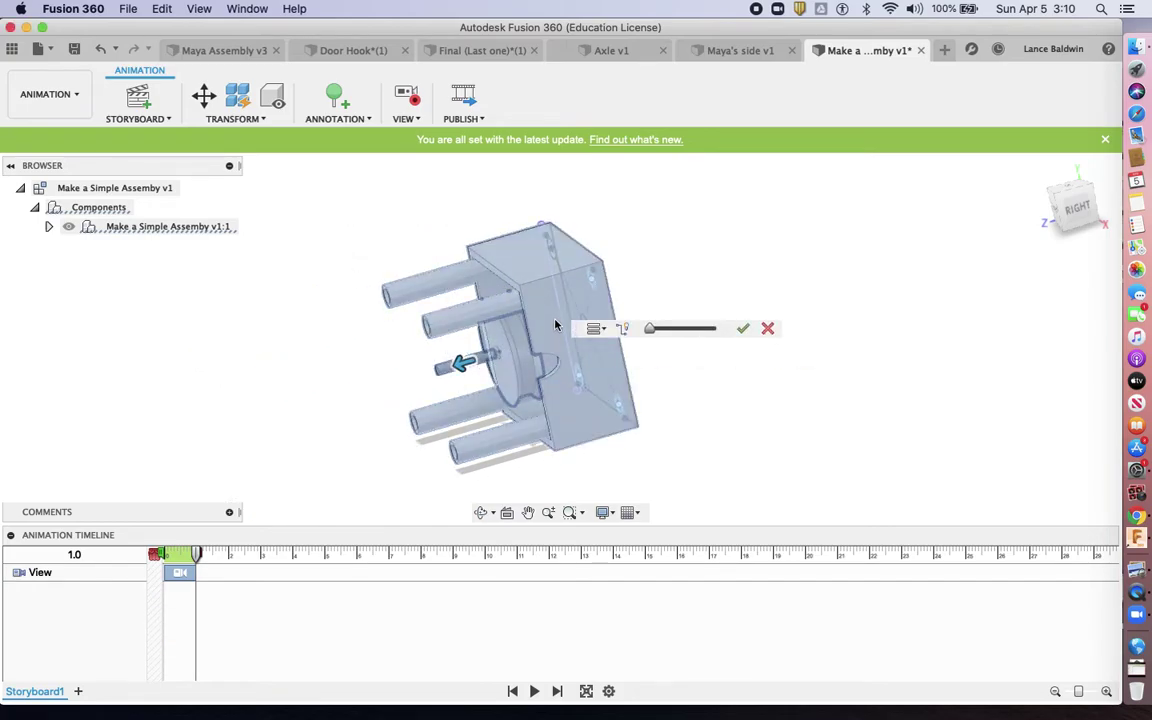
pyautogui.click(510, 352)
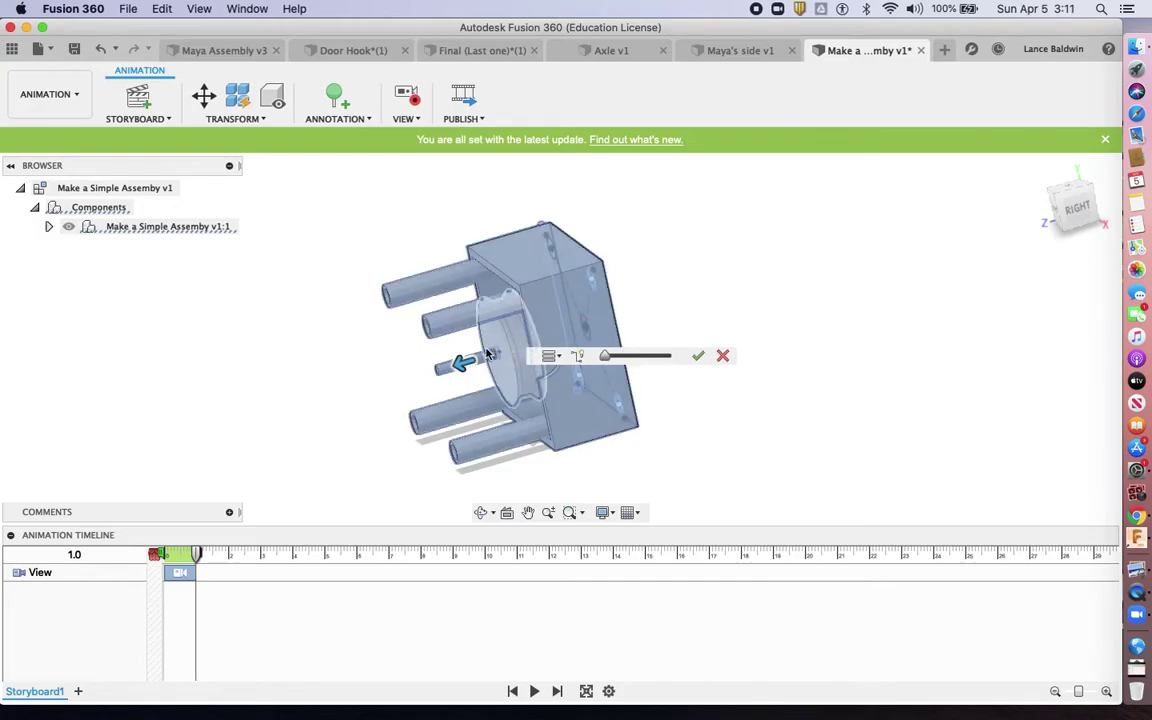
pyautogui.moveTo(605, 356)
pyautogui.mouseDown()
pyautogui.moveTo(625, 359)
pyautogui.moveTo(604, 358)
pyautogui.mouseUp()
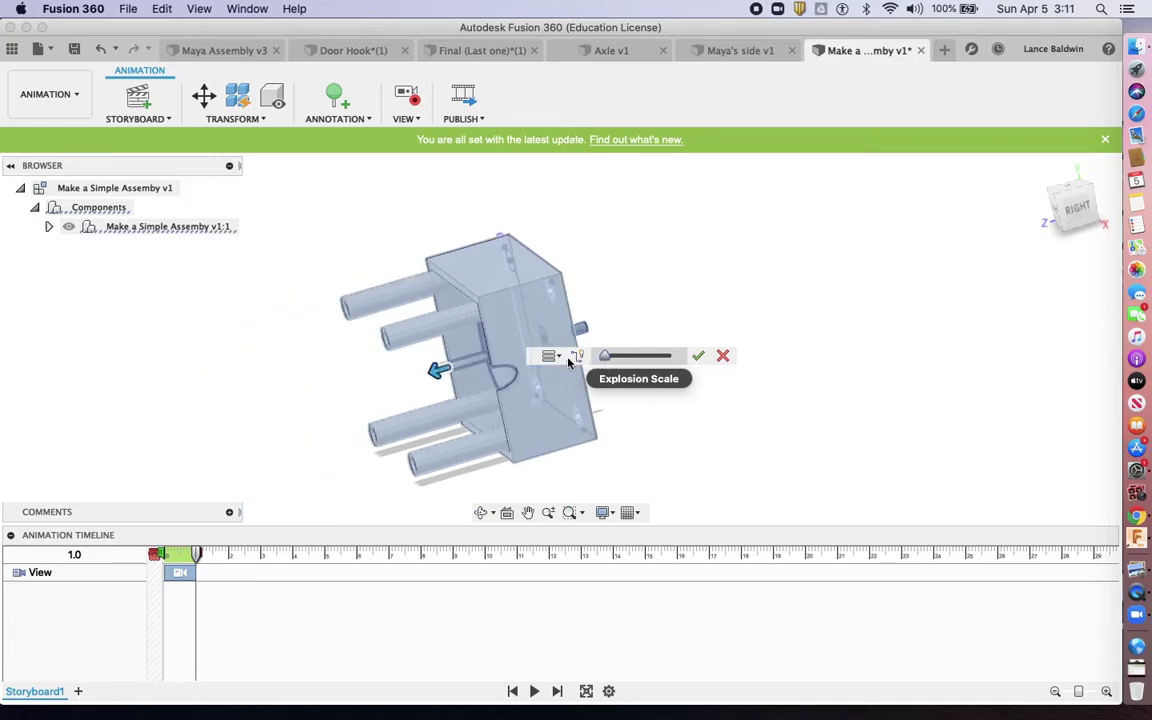
pyautogui.click(724, 358)
pyautogui.click(460, 366)
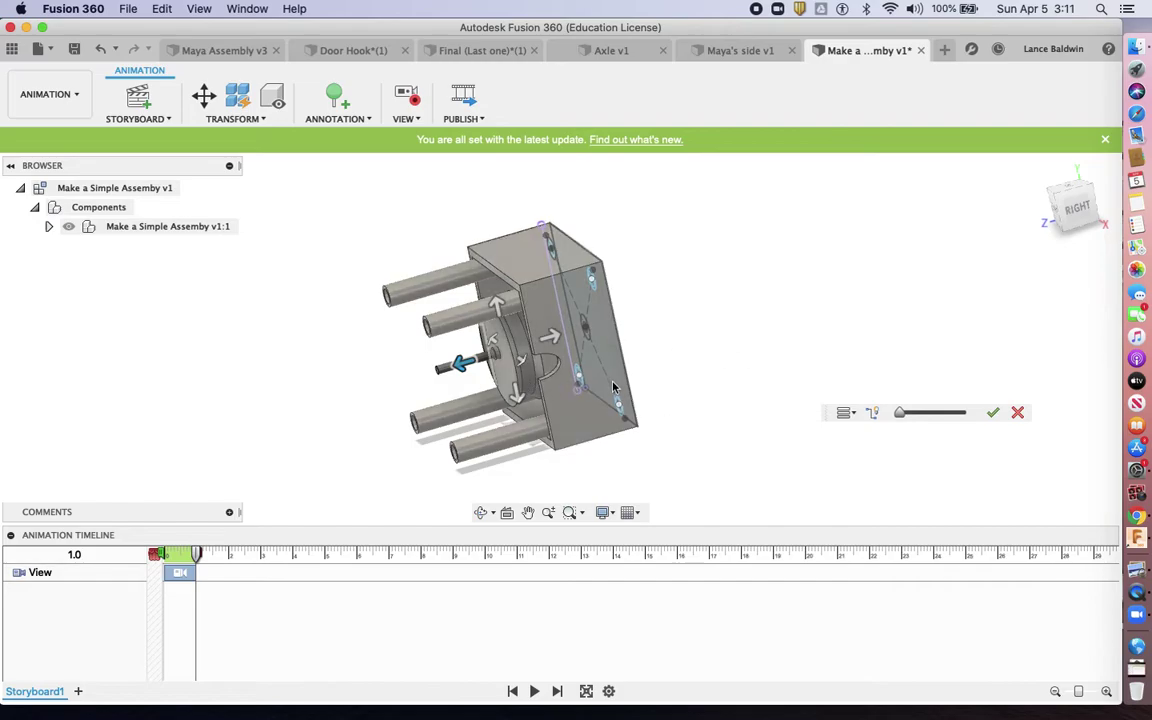
# - Cancel the manual explode, select the assembly and apply Auto Explode: All Levels
pyautogui.click(1018, 412)
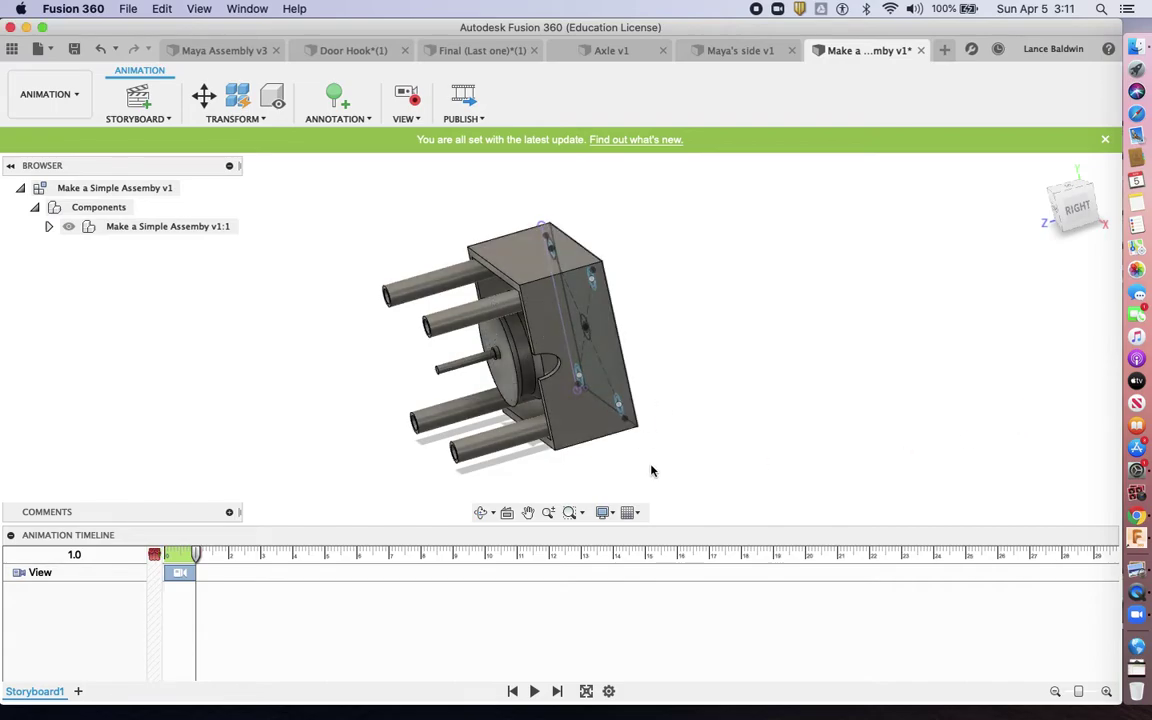
pyautogui.click(601, 415)
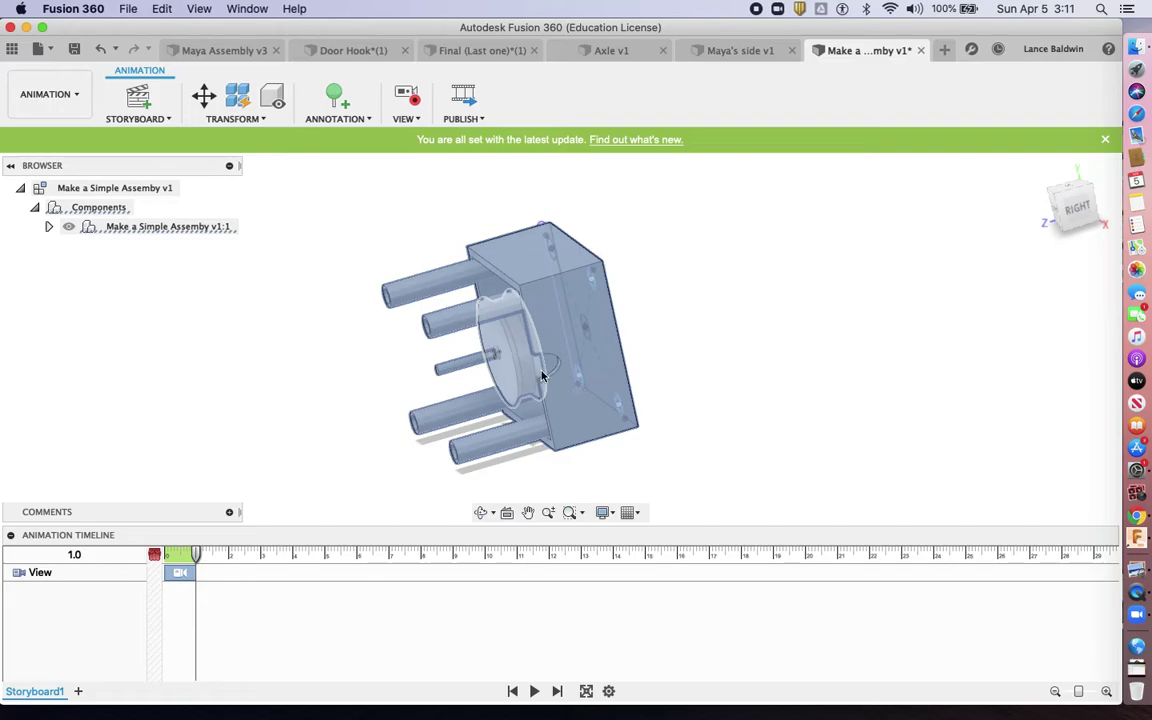
pyautogui.click(238, 95)
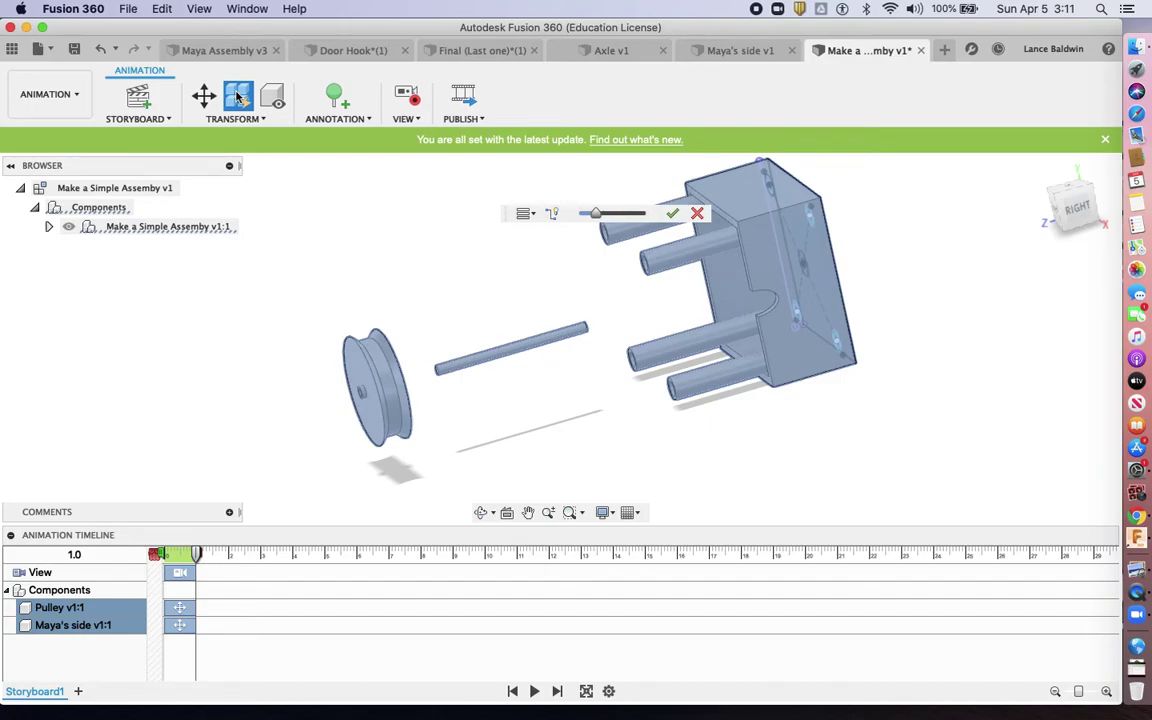
# - Show trail lines on the exploded assembly and view it from the home isometric angle
pyautogui.click(556, 216)
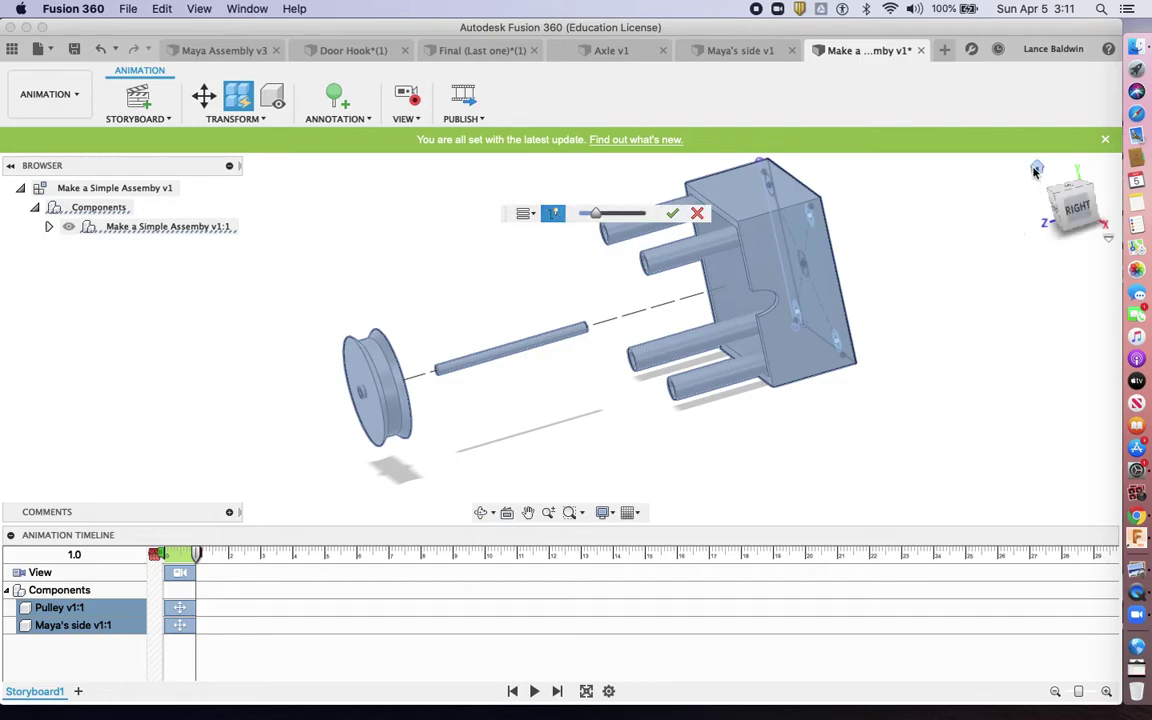
pyautogui.click(1036, 169)
pyautogui.scroll(3, 925, 297)
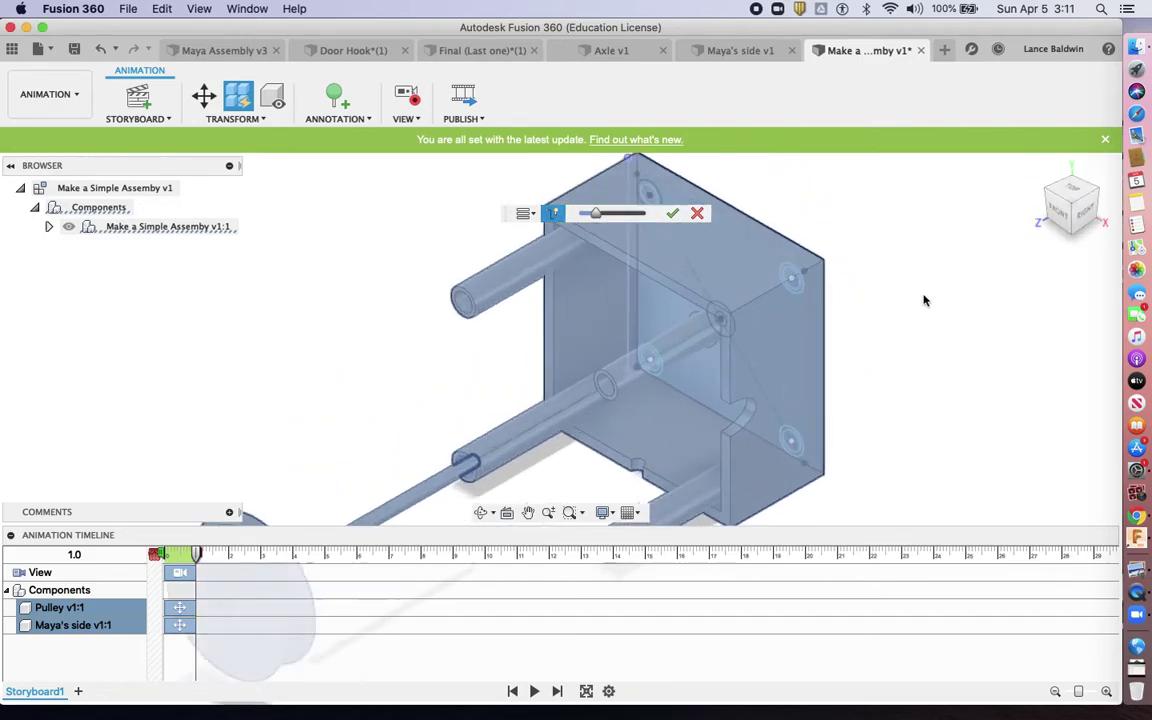
pyautogui.scroll(-3, 925, 297)
pyautogui.scroll(-3, 925, 297)
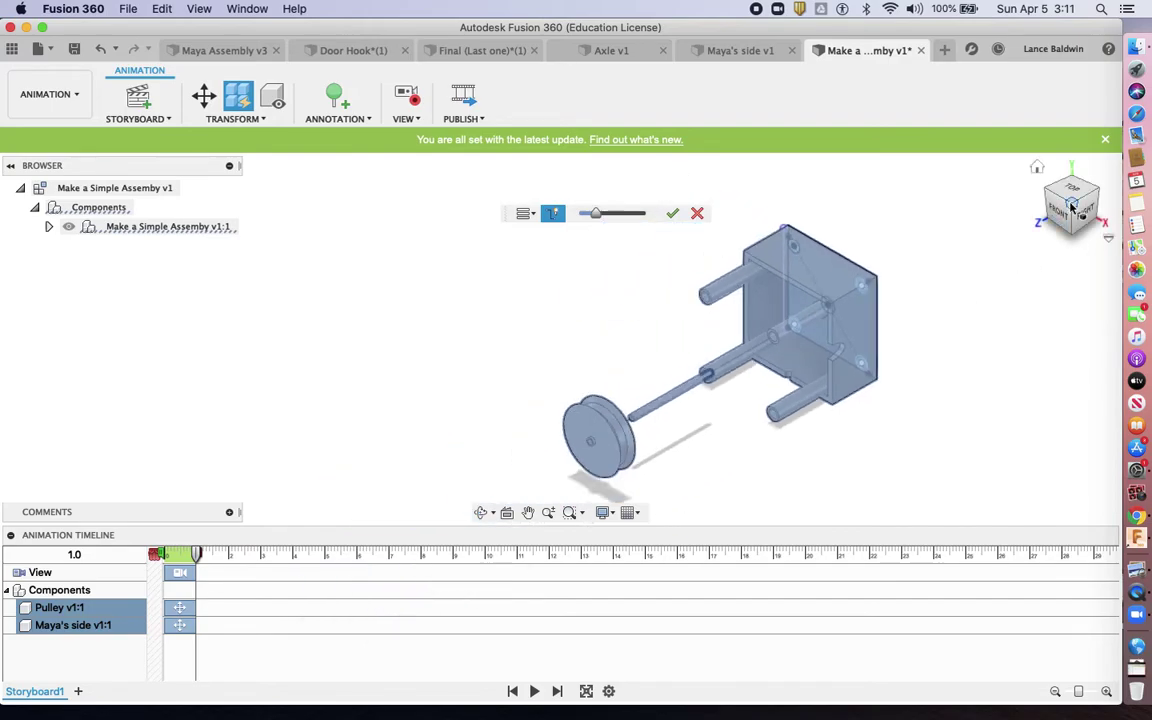
pyautogui.moveTo(1071, 205); pyautogui.dragTo(1023, 171)
pyautogui.scroll(5, 930, 240)
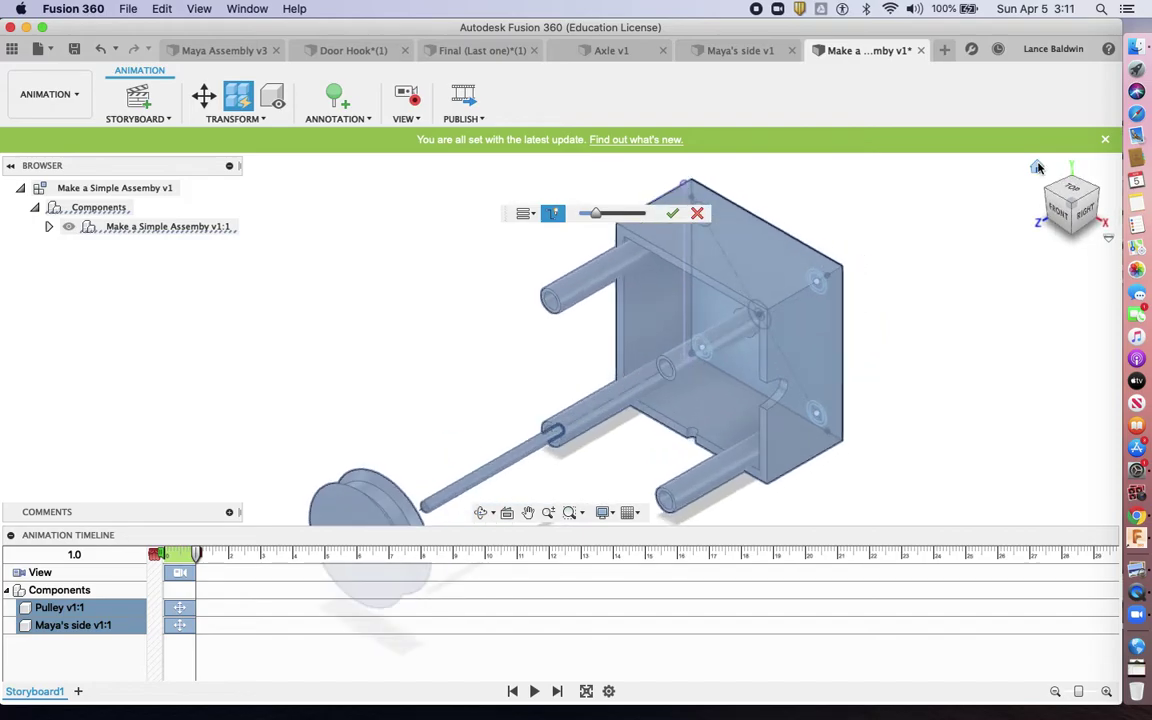
pyautogui.scroll(4, 828, 312)
pyautogui.scroll(-6, 828, 312)
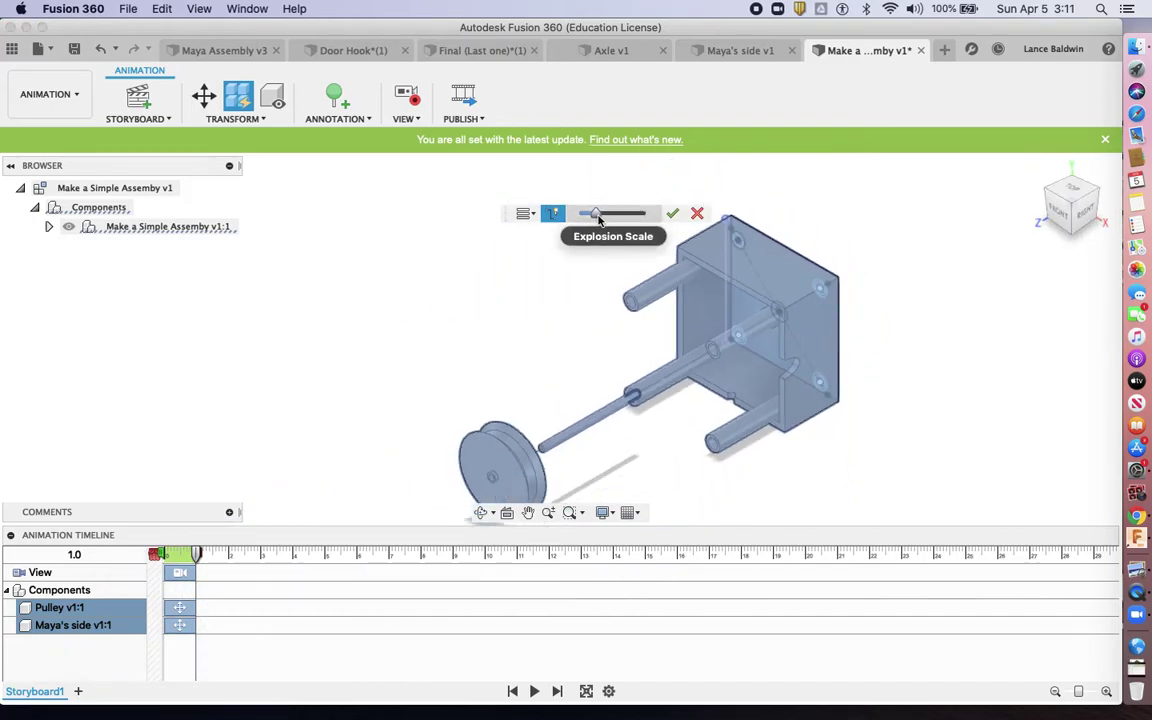
# - Widen the explosion scale, frame the spread-out assembly, and confirm the exploded positions
pyautogui.moveTo(598, 220); pyautogui.dragTo(611, 221)
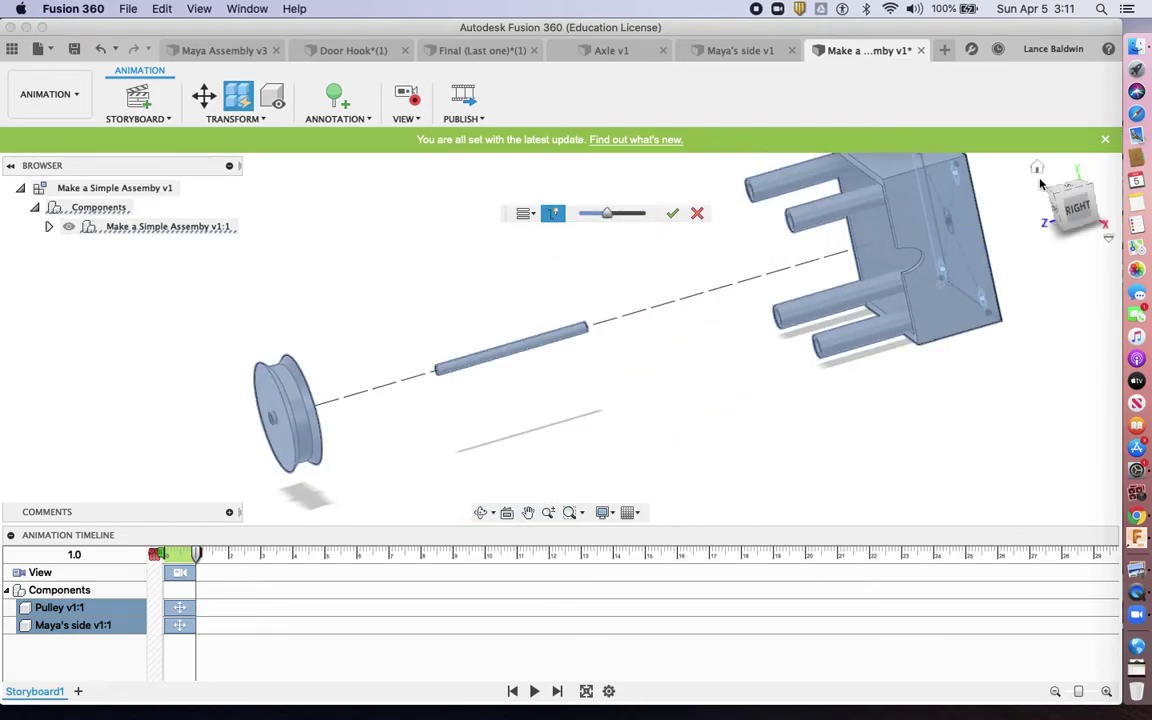
pyautogui.click(1039, 171)
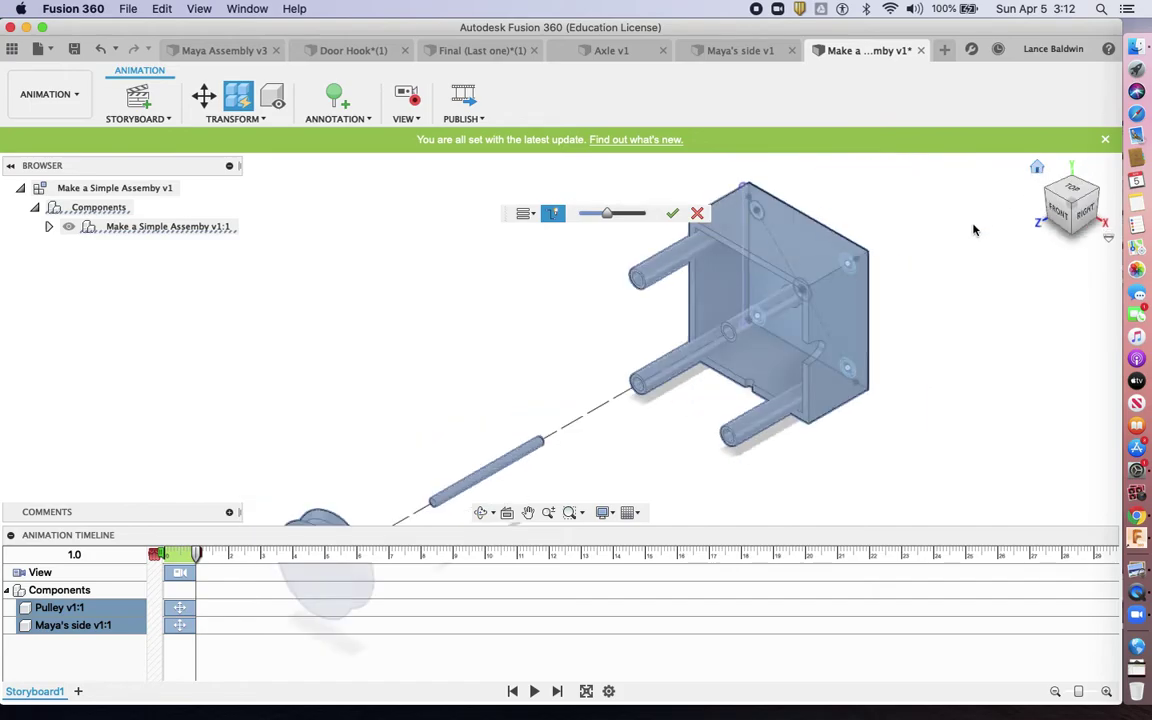
pyautogui.scroll(-3, 832, 377)
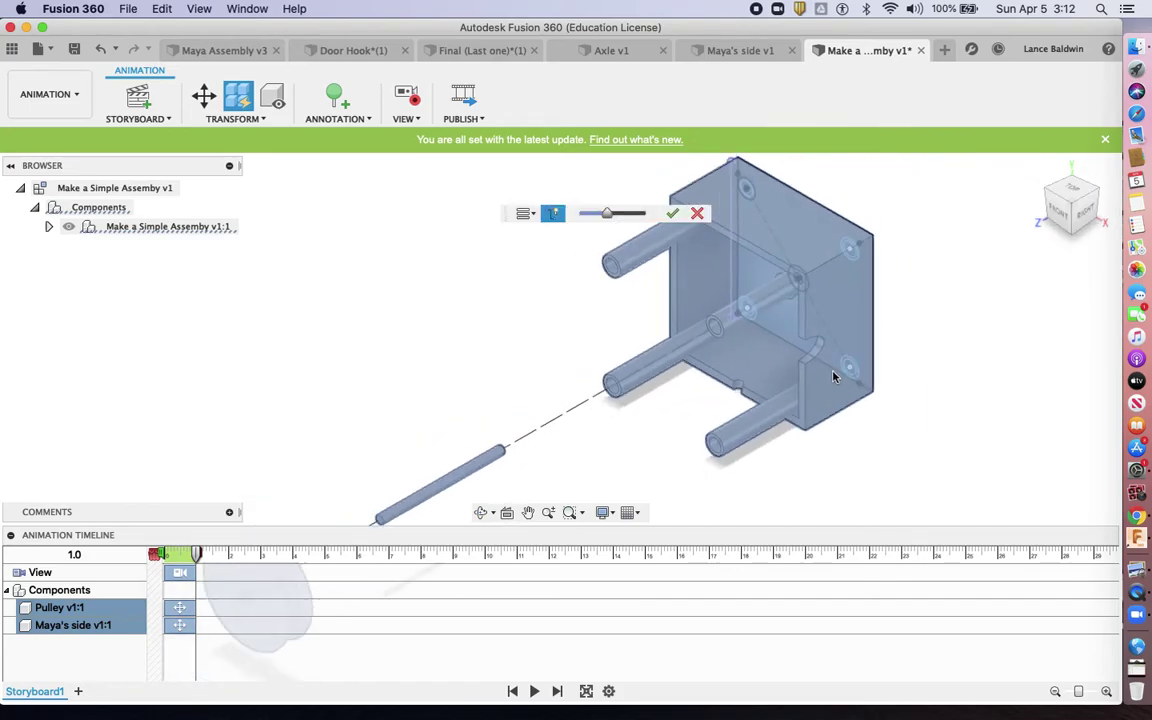
pyautogui.scroll(-2, 834, 377)
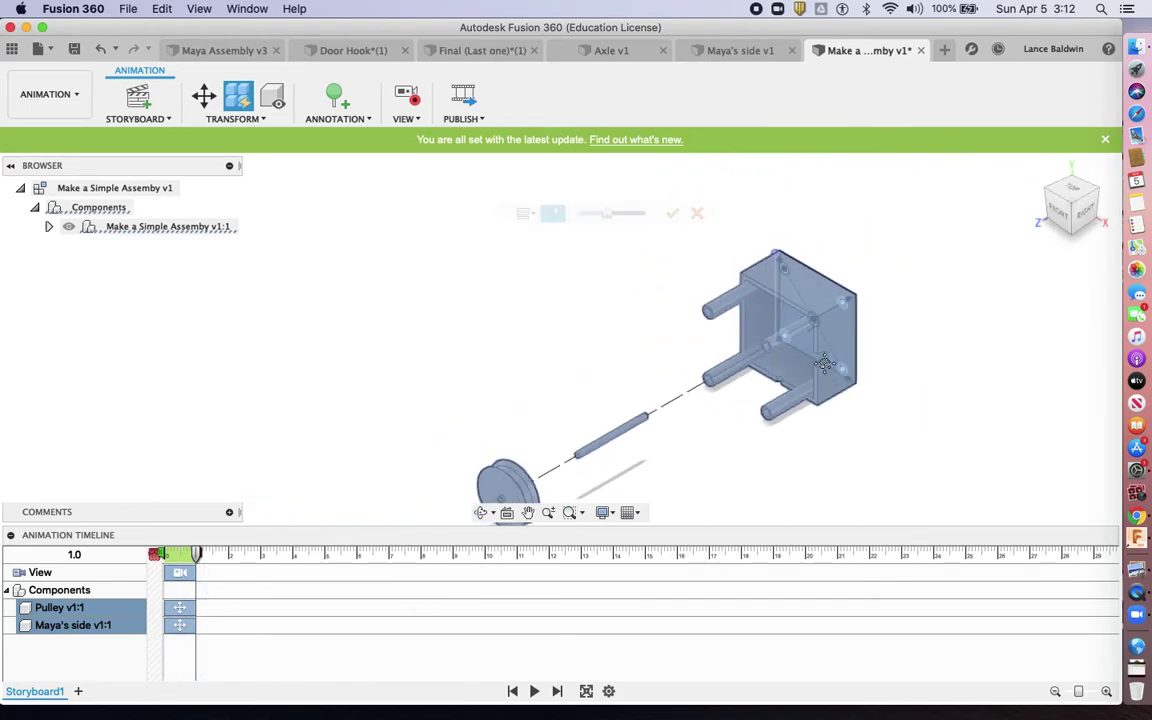
pyautogui.press('Escape')
pyautogui.moveTo(707, 257); pyautogui.dragTo(639, 202, button='middle')
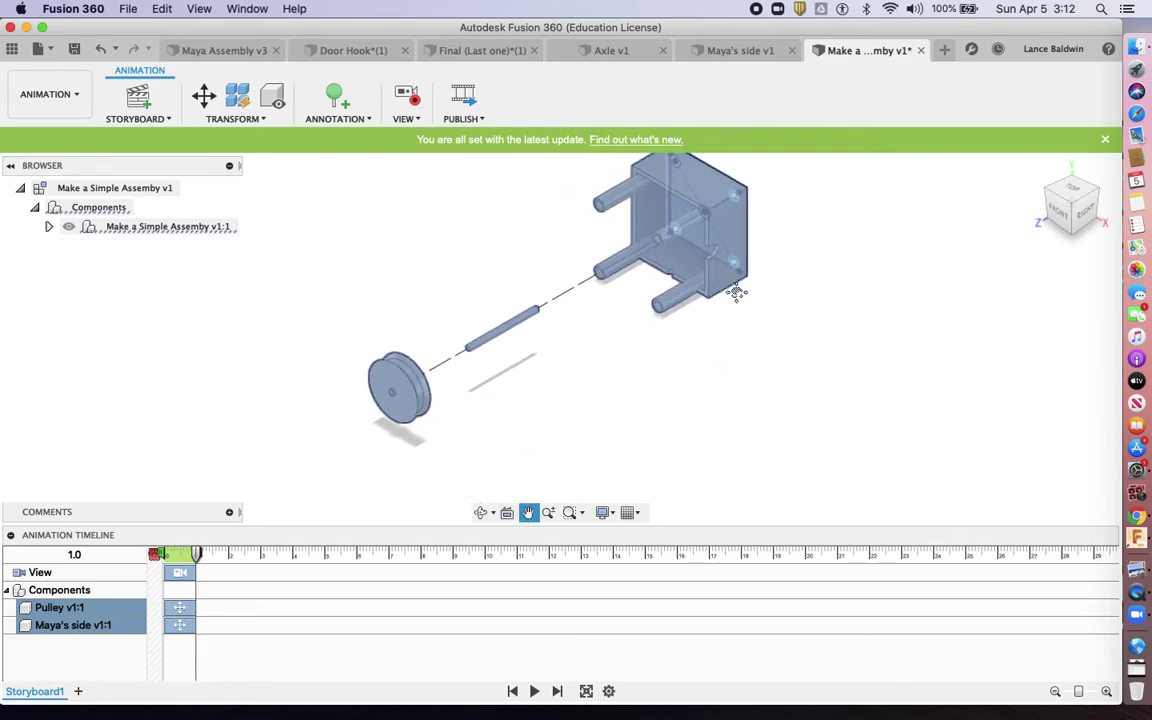
pyautogui.moveTo(792, 355); pyautogui.dragTo(816, 374, button='middle')
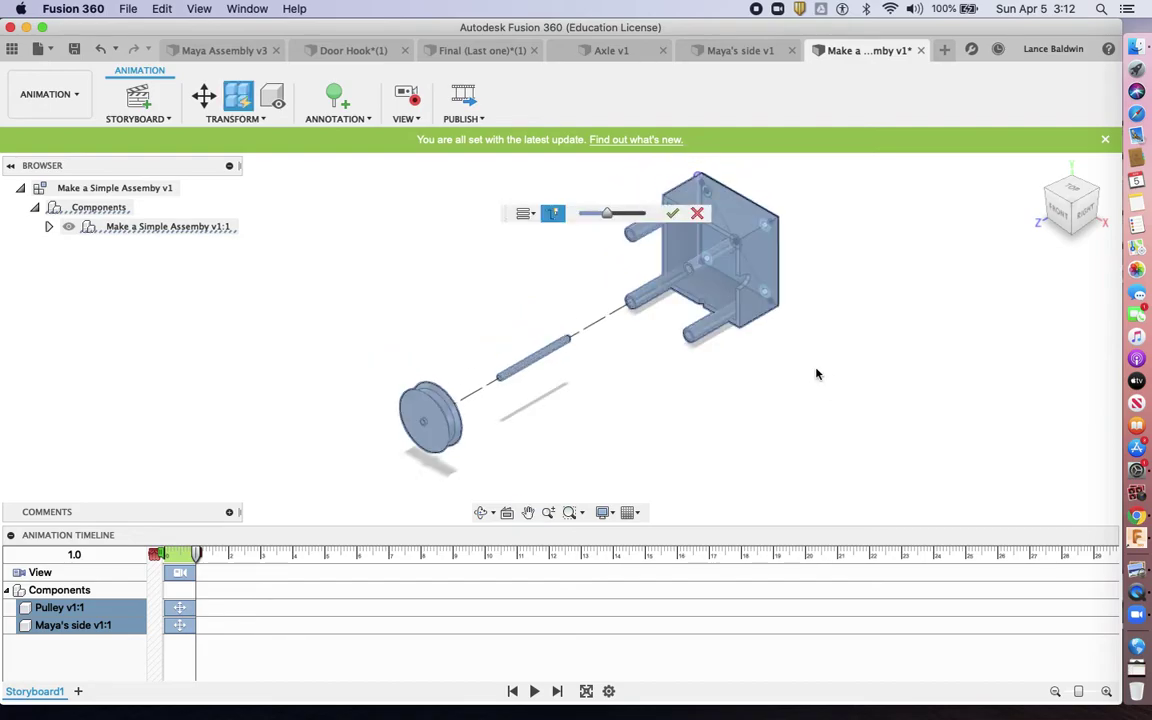
pyautogui.click(672, 213)
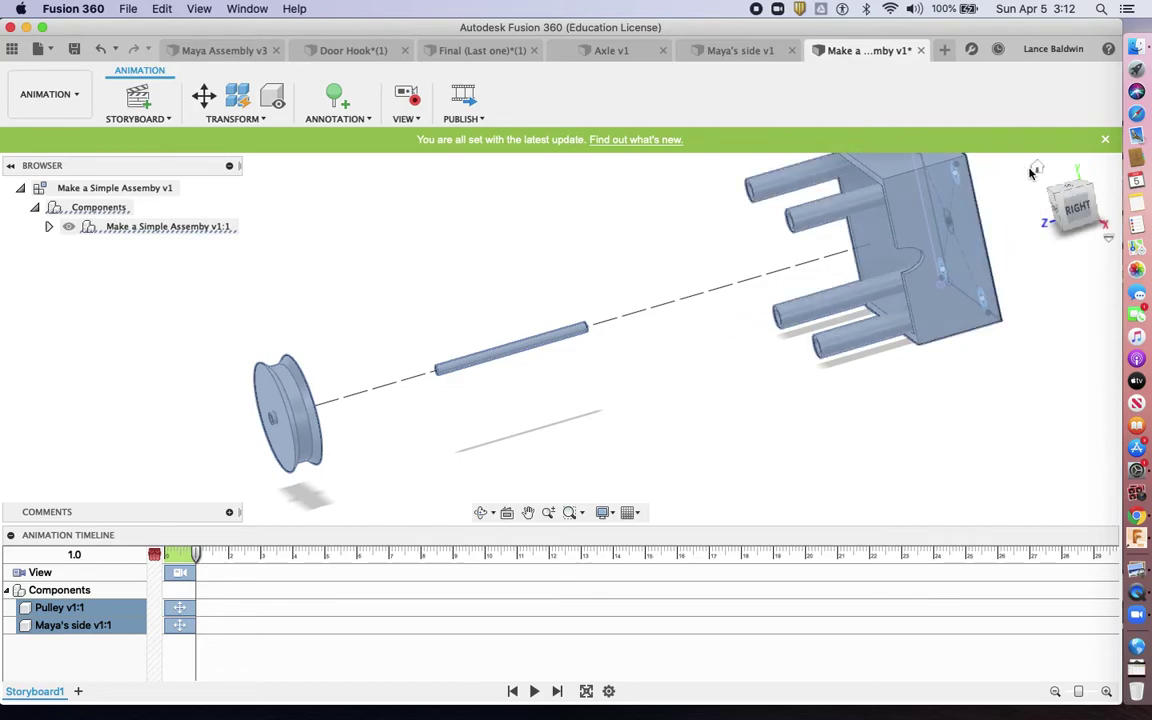
# - Reset to the home isometric view and pan to centre the exploded assembly
pyautogui.click(1036, 168)
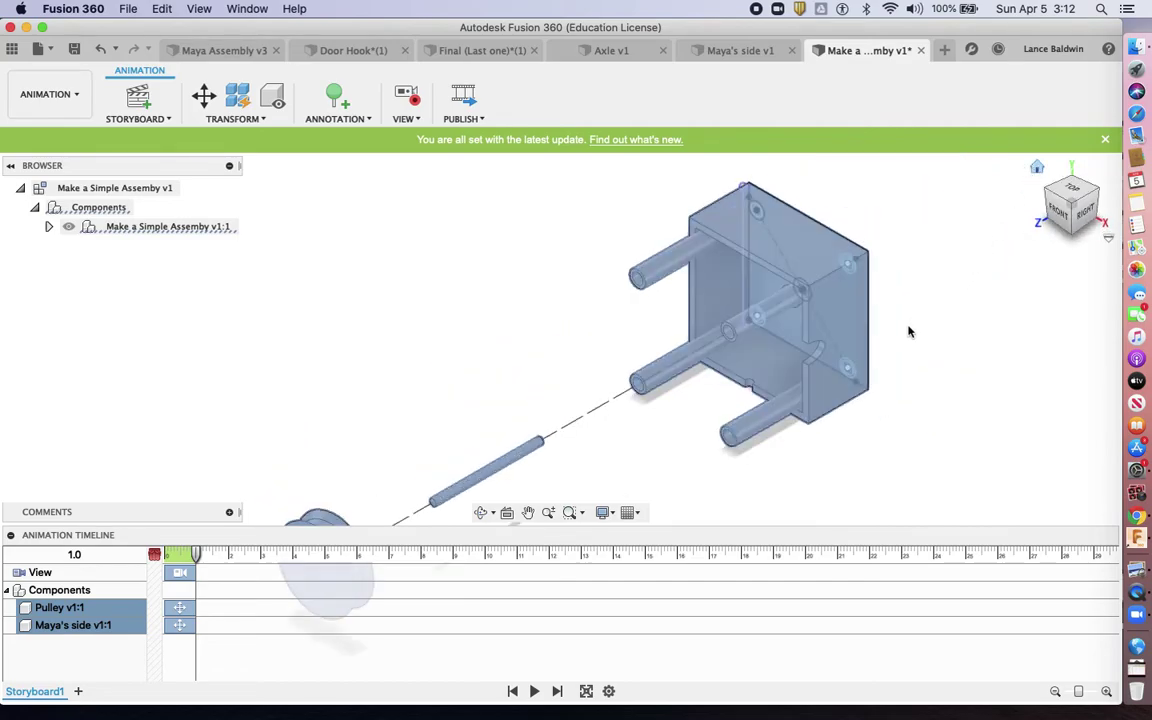
pyautogui.scroll(3, 909, 331)
pyautogui.scroll(-5, 909, 331)
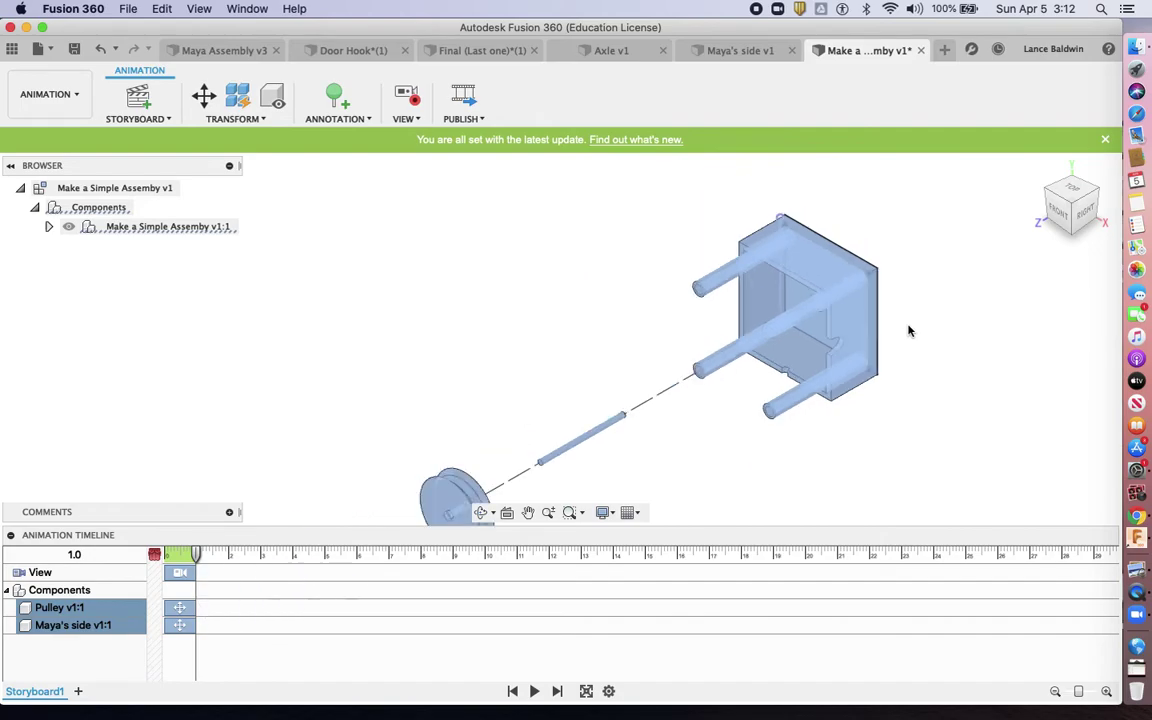
pyautogui.moveTo(909, 331); pyautogui.dragTo(792, 256, button='middle')
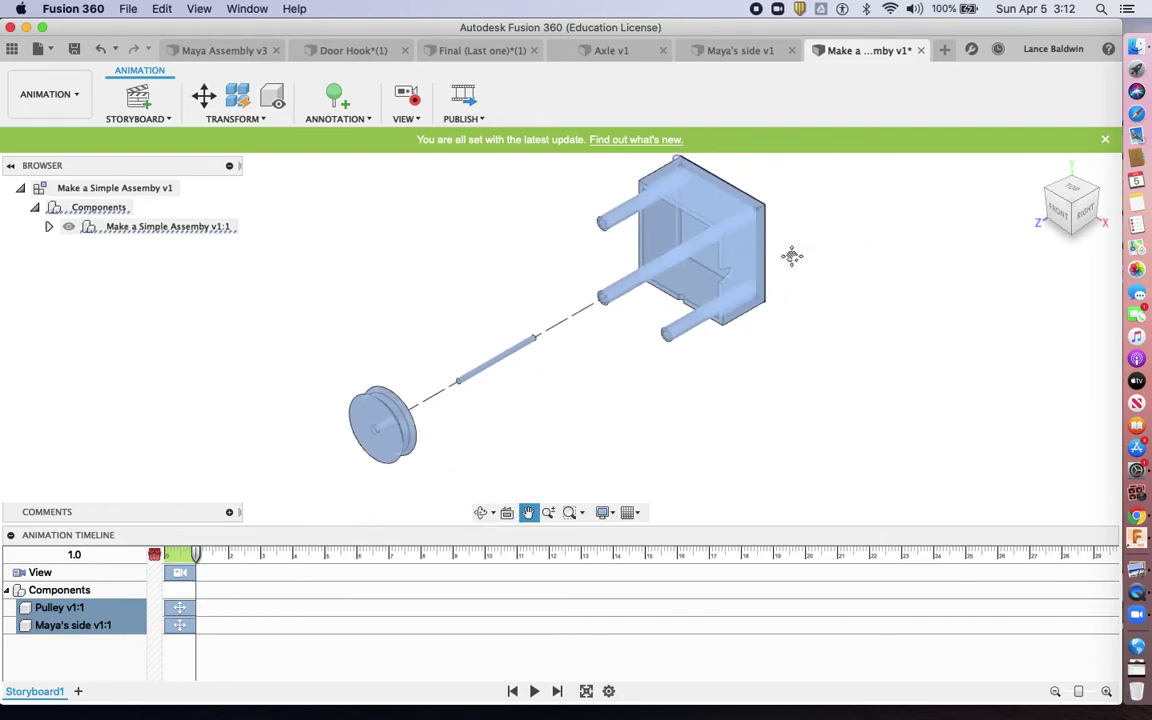
pyautogui.click(54, 100)
# - Create a drawing from Storyboard1 on an ASME, inch, B-size (17 x 11 in) sheet
pyautogui.moveTo(60, 302)
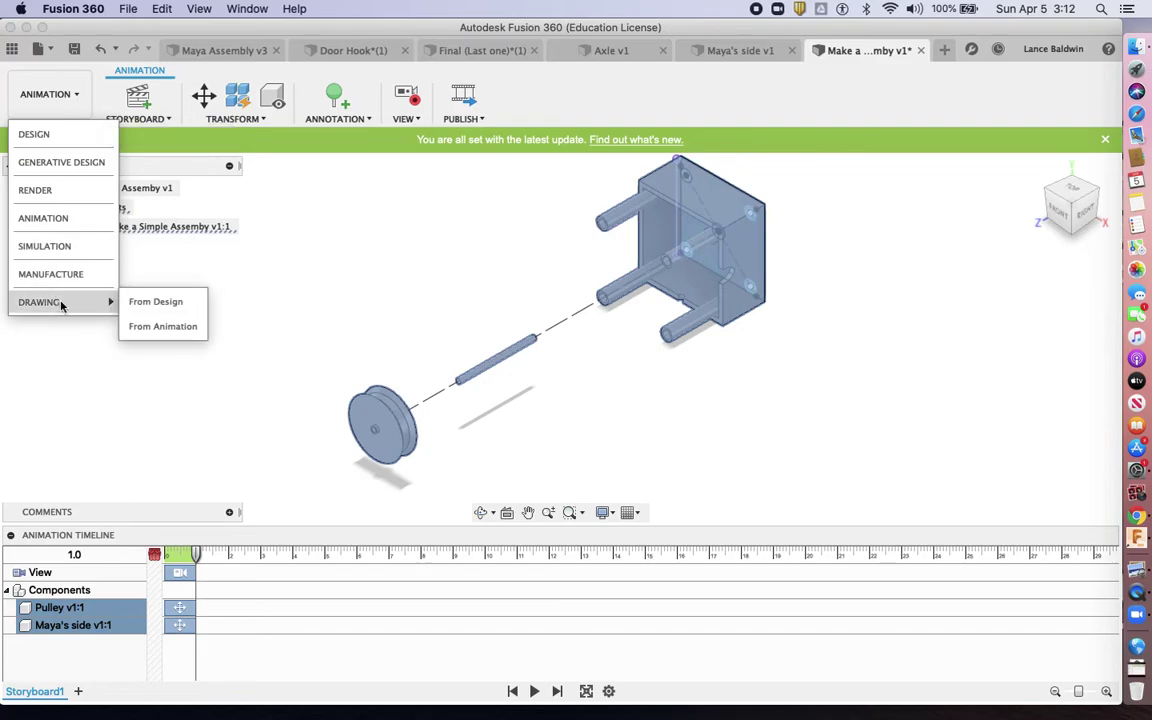
pyautogui.click(165, 327)
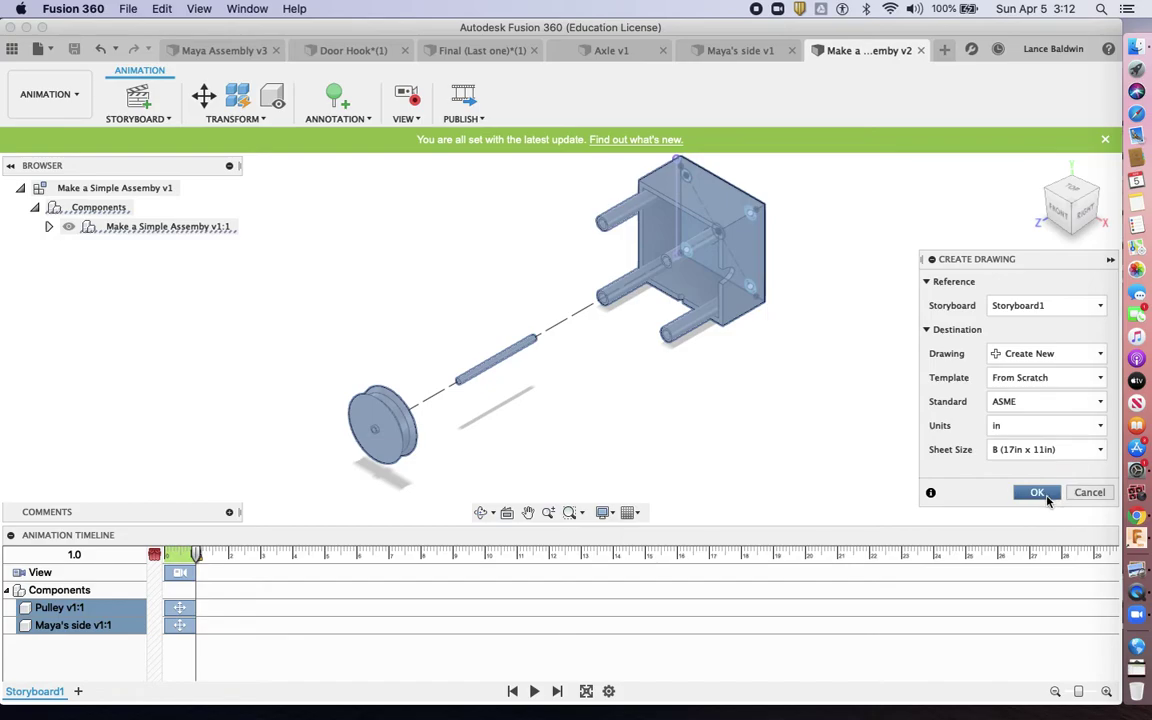
pyautogui.click(1036, 497)
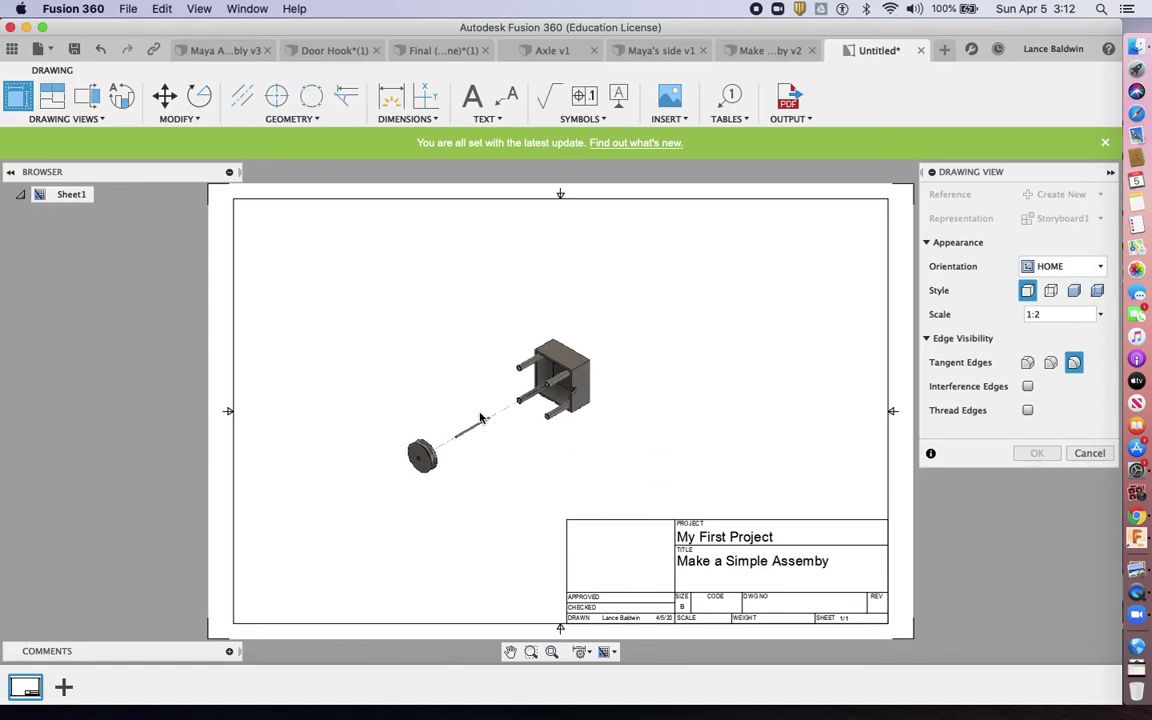
# - Place the Storyboard1 base view at 1:1 mid-sheet with Visible and Hidden Edges style
pyautogui.click(1100, 315)
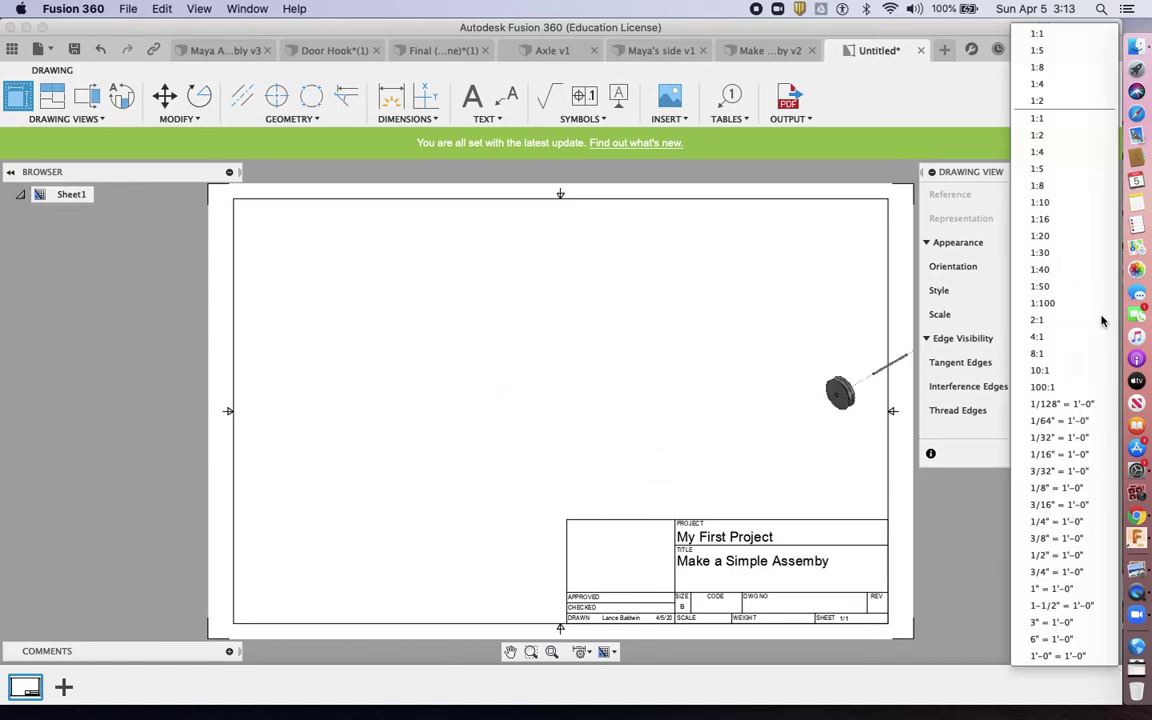
pyautogui.click(1042, 120)
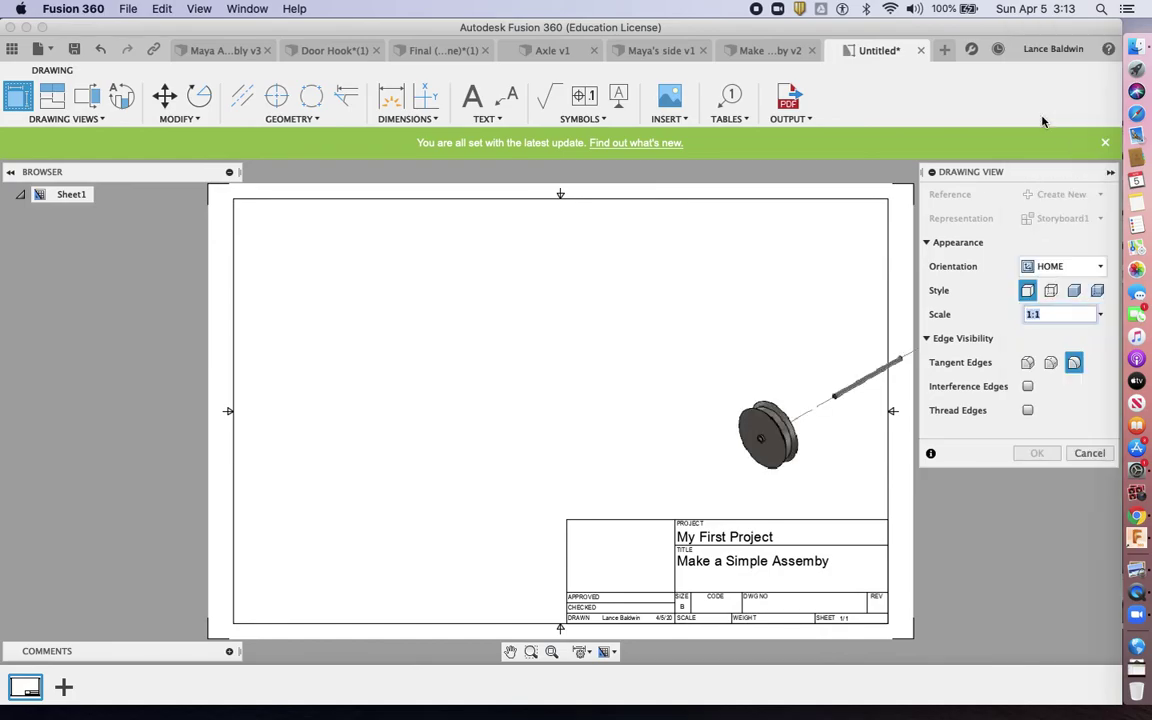
pyautogui.click(524, 416)
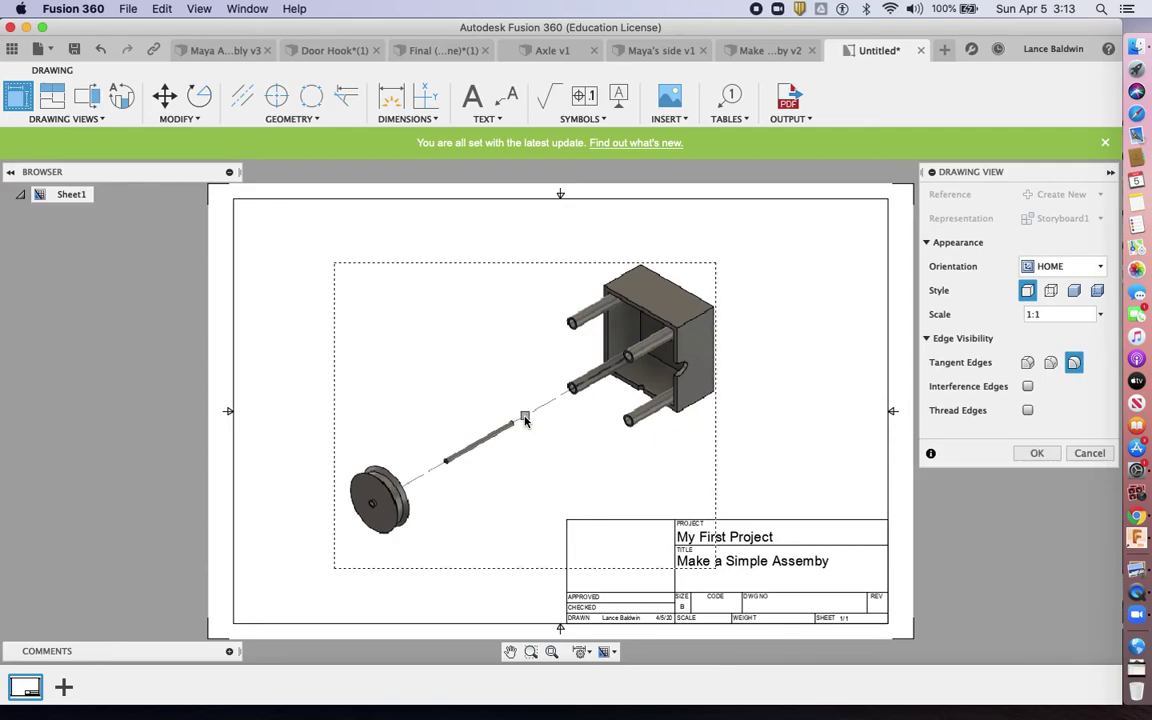
pyautogui.click(1097, 291)
pyautogui.click(1027, 291)
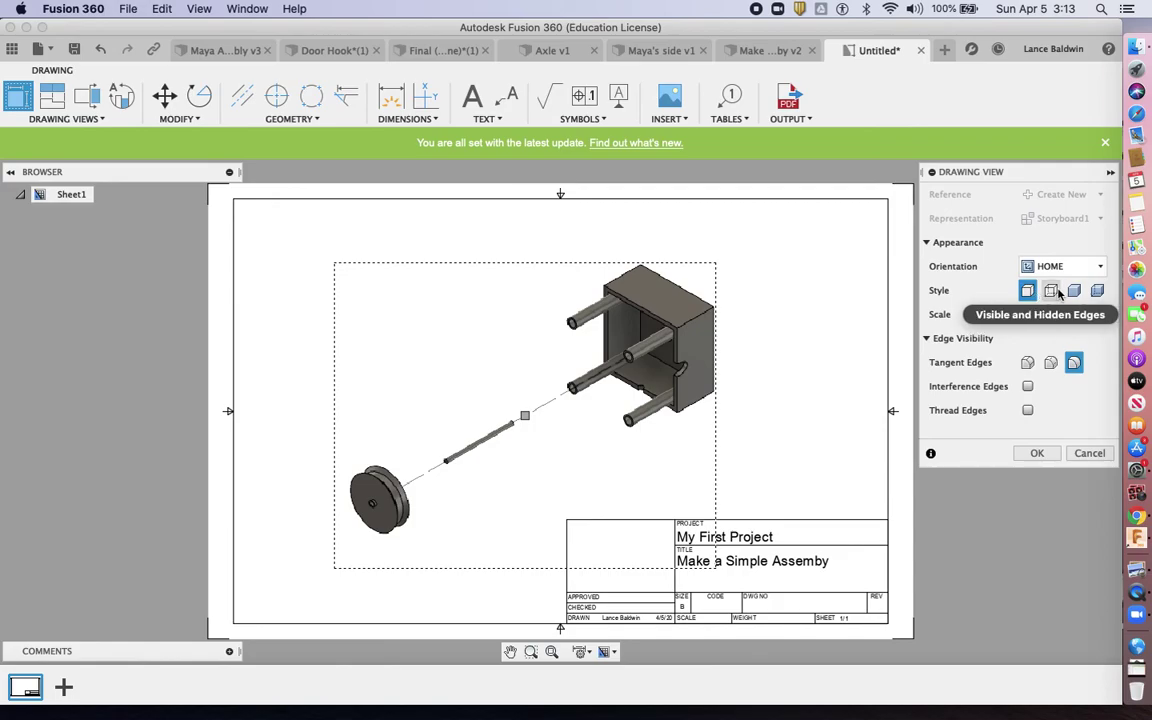
pyautogui.click(1050, 291)
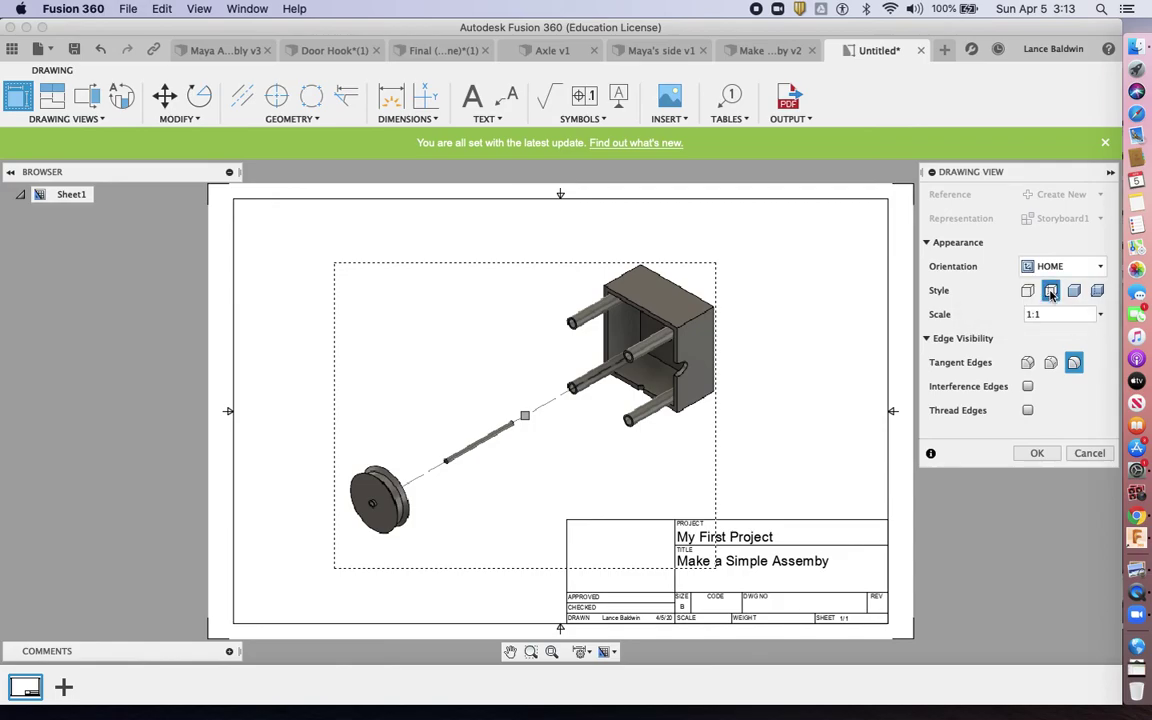
pyautogui.click(1038, 455)
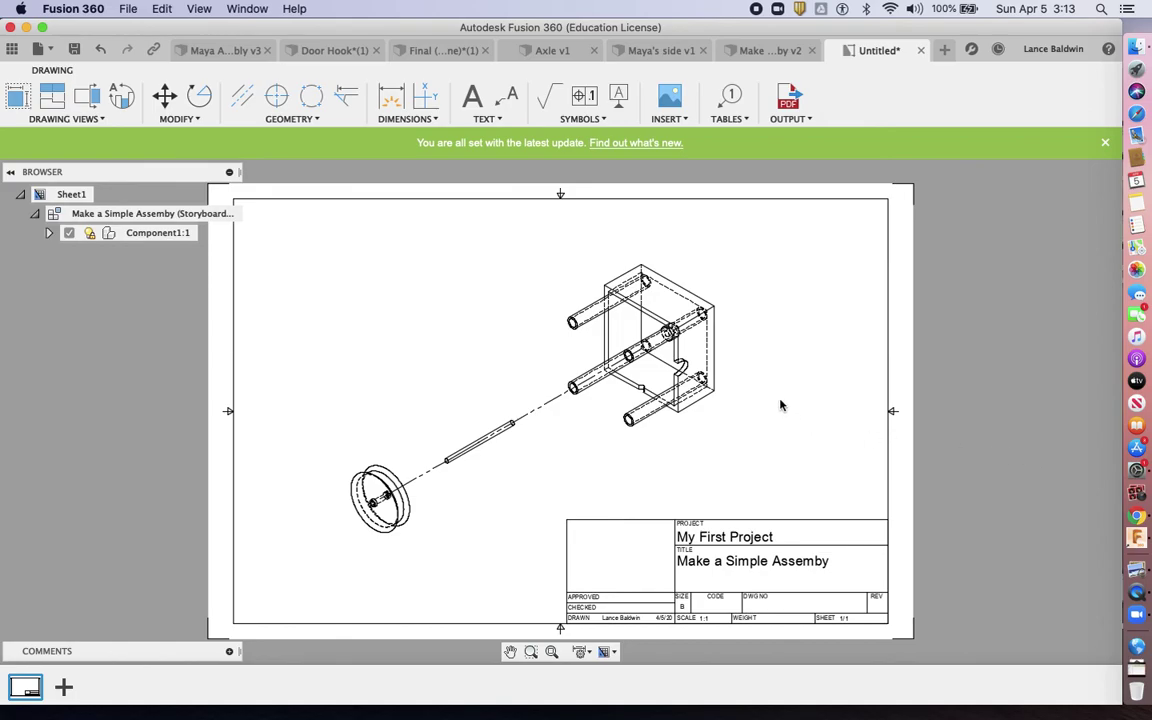
# - Edit the exploded isometric base view and set its style to Visible Edges
pyautogui.rightClick(657, 382)
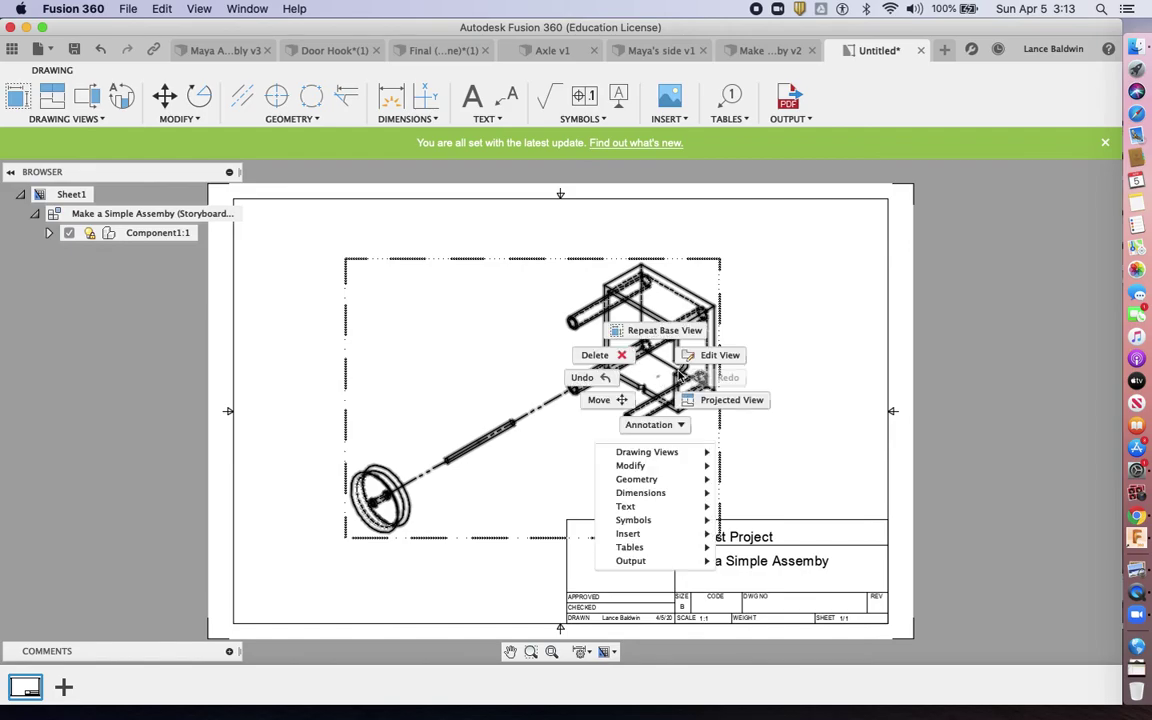
pyautogui.click(716, 354)
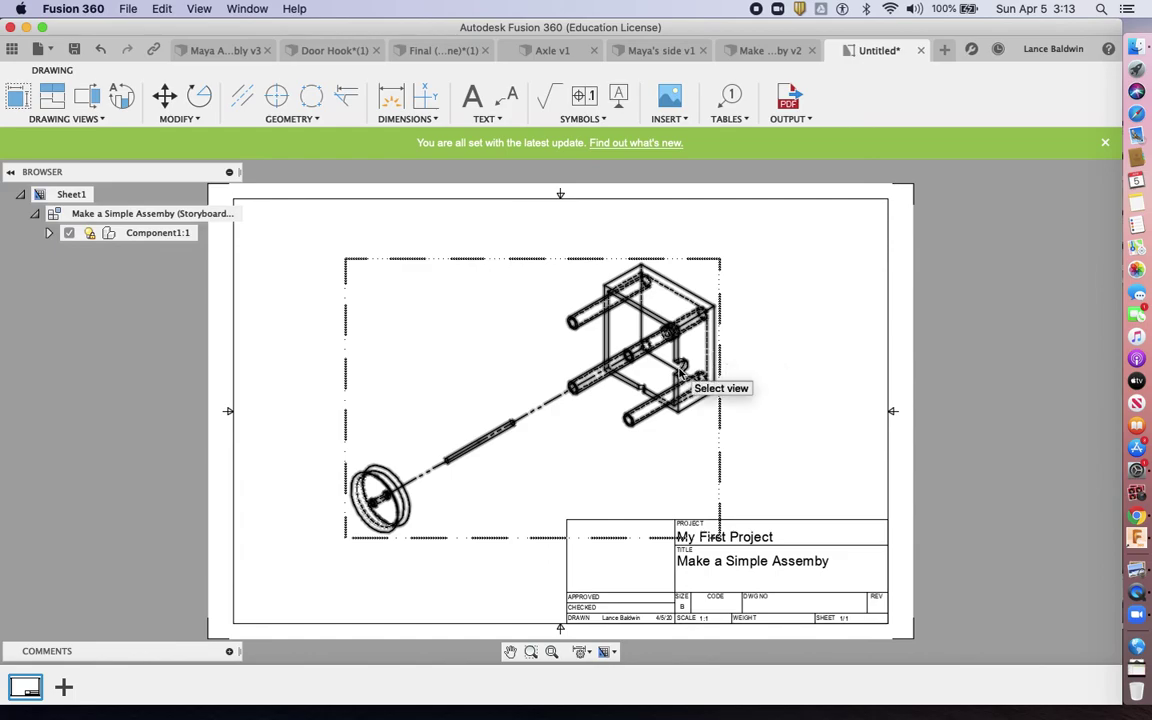
pyautogui.click(580, 350)
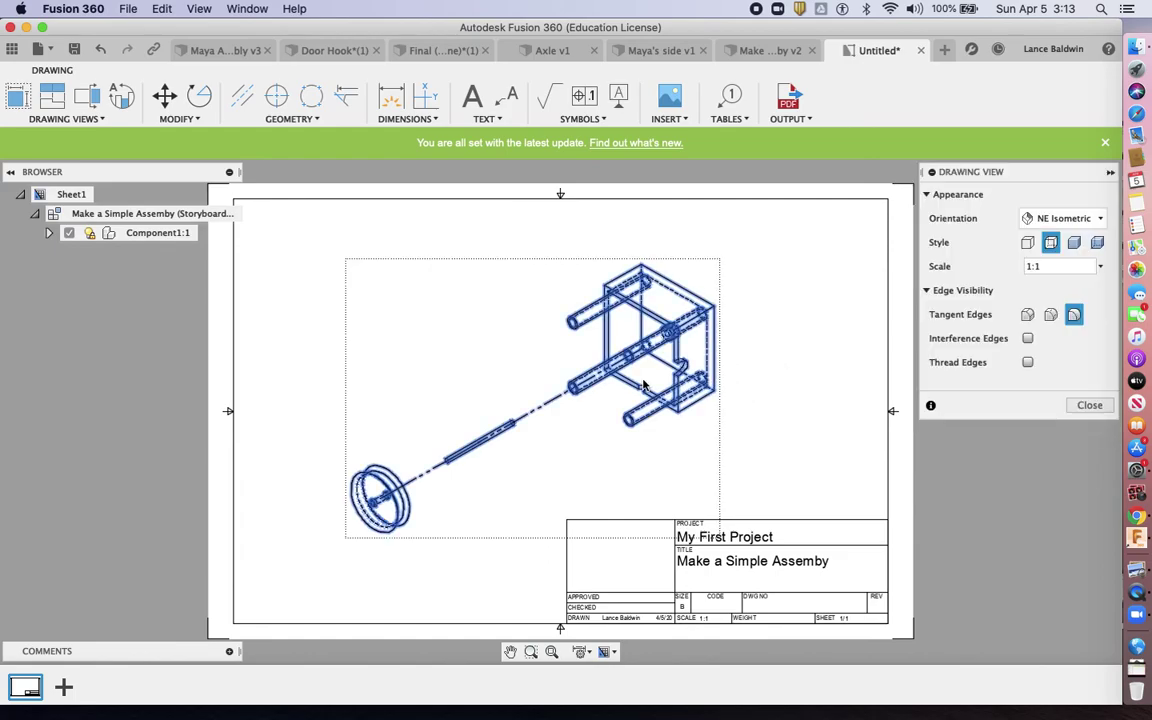
pyautogui.click(1027, 246)
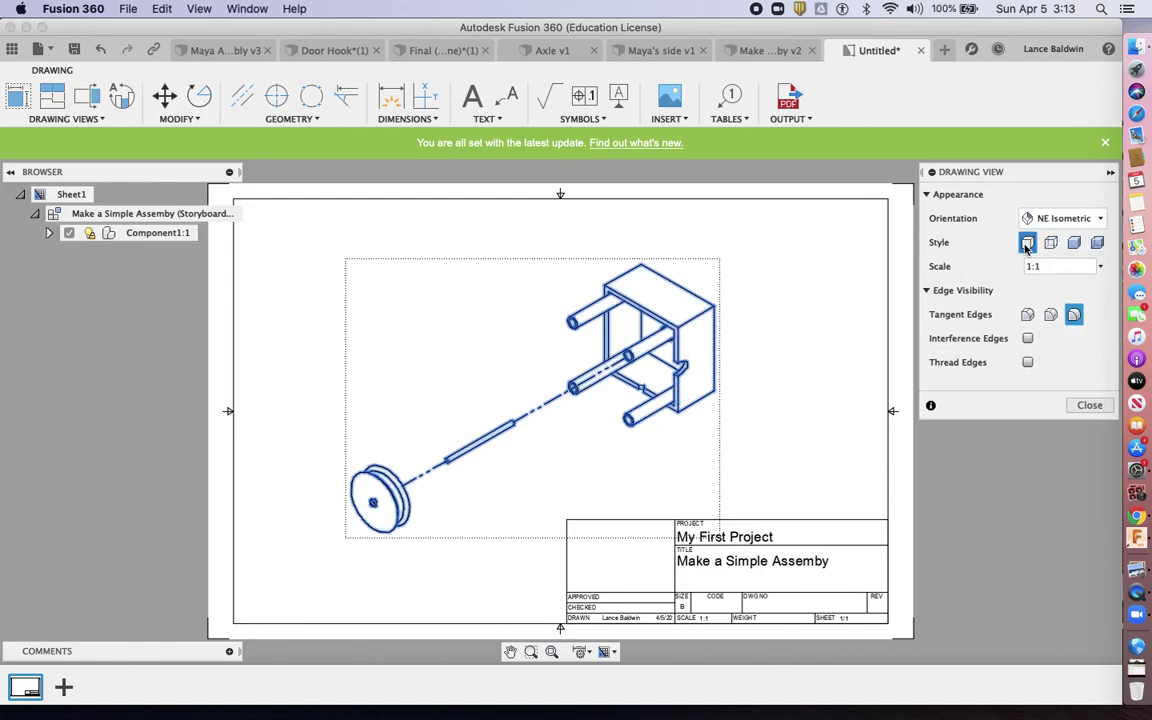
pyautogui.click(1089, 406)
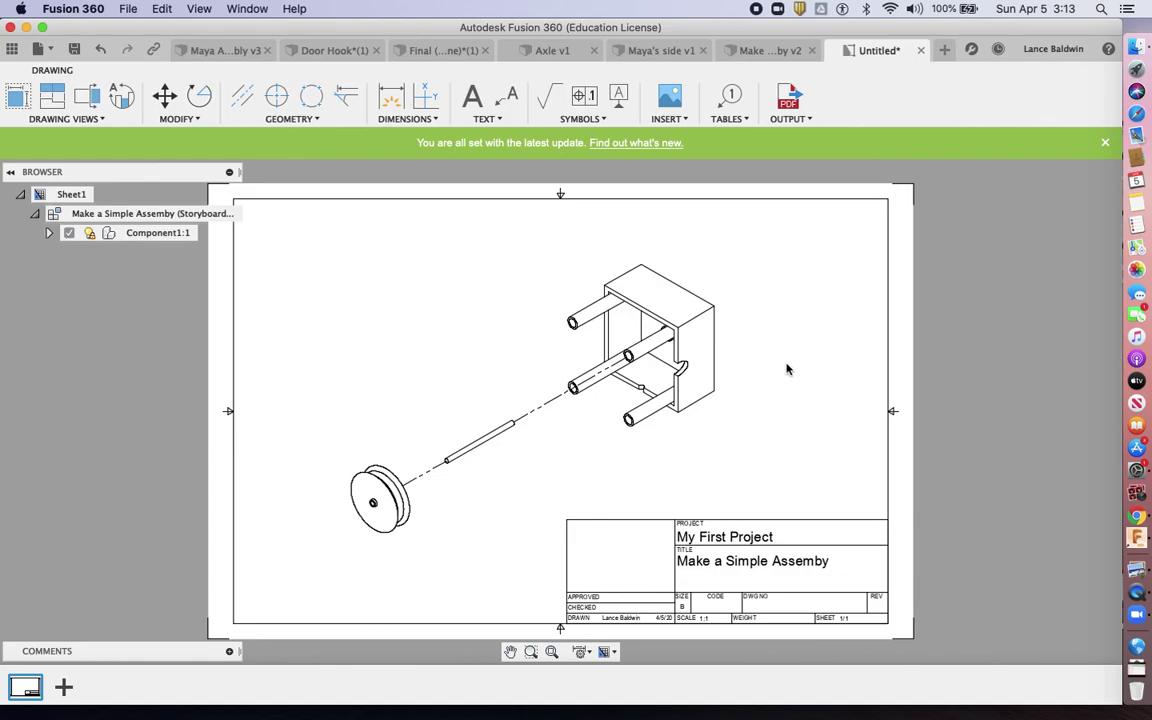